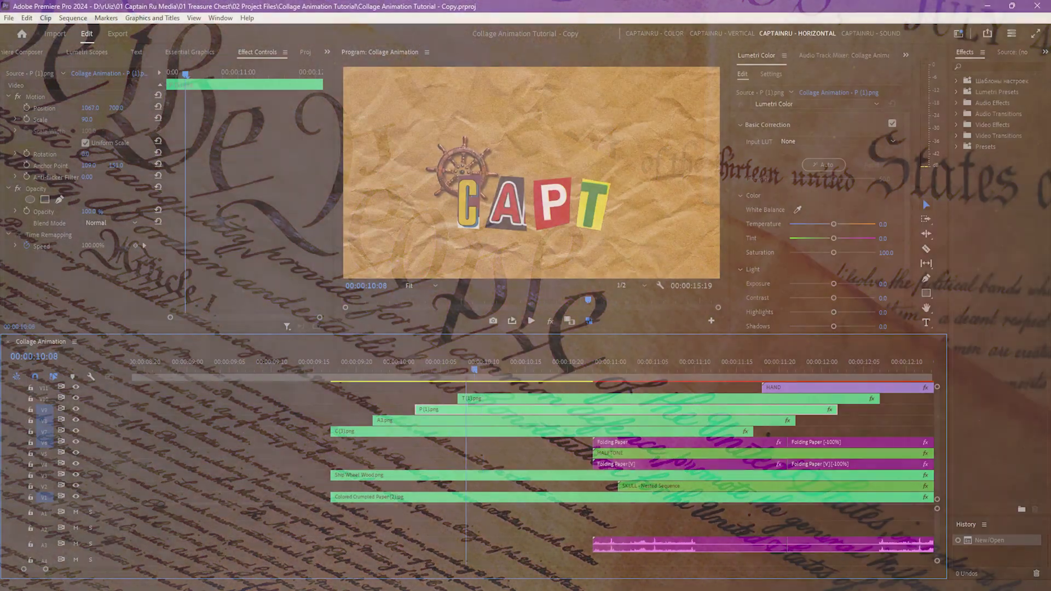
- Find the Transform video effect and apply it to the C (3).png clip in the Collage Animation sequence
{"action": "scroll", "coordinate": [328, 431], "scroll_direction": "up", "scroll_amount": 1}
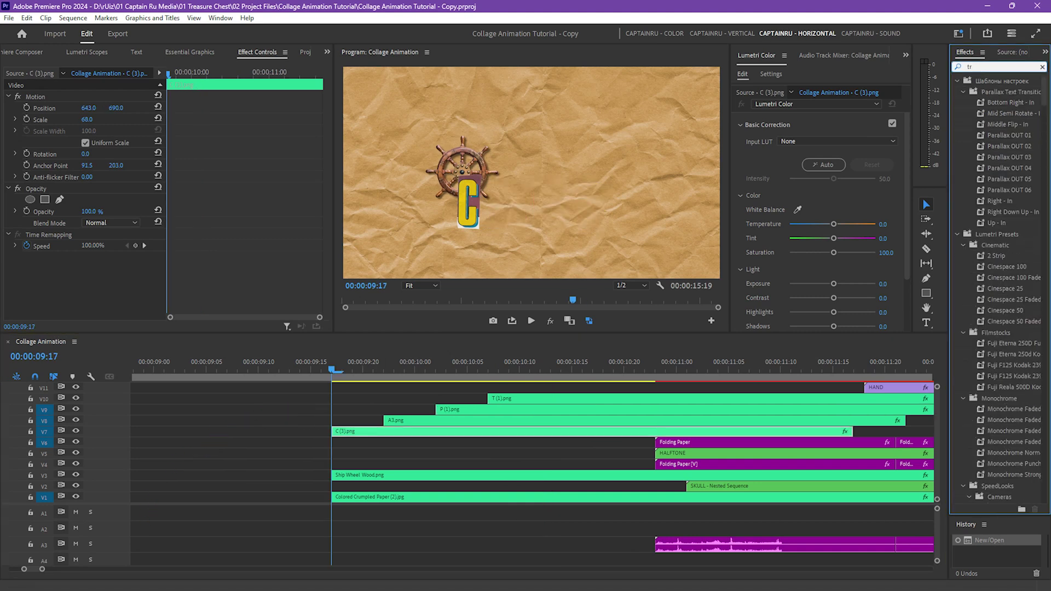
{"action": "type", "text": "ansform"}
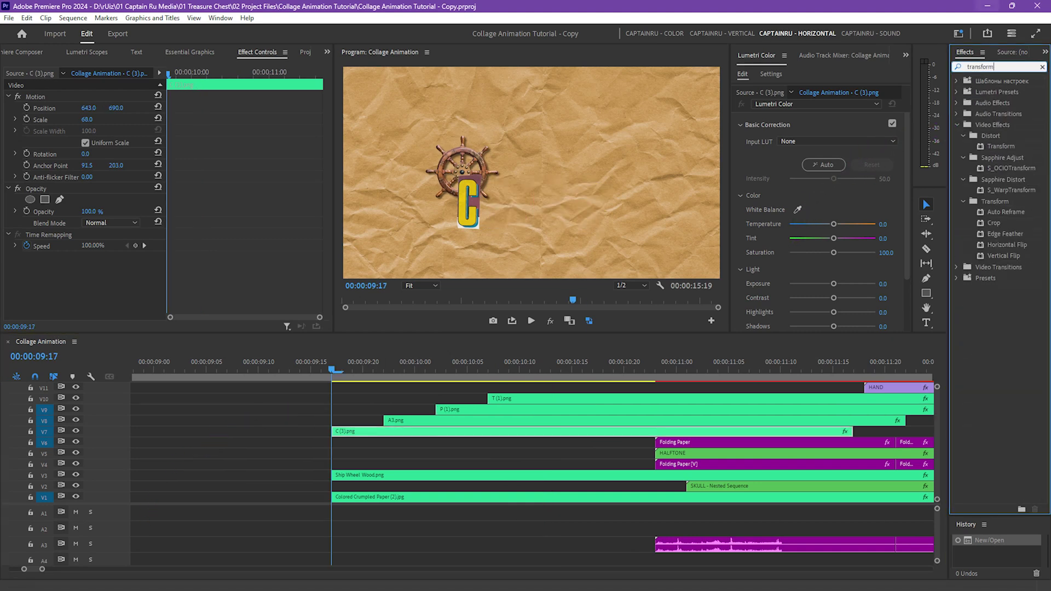
{"action": "left_click_drag", "start_coordinate": [1001, 147], "coordinate": [361, 431]}
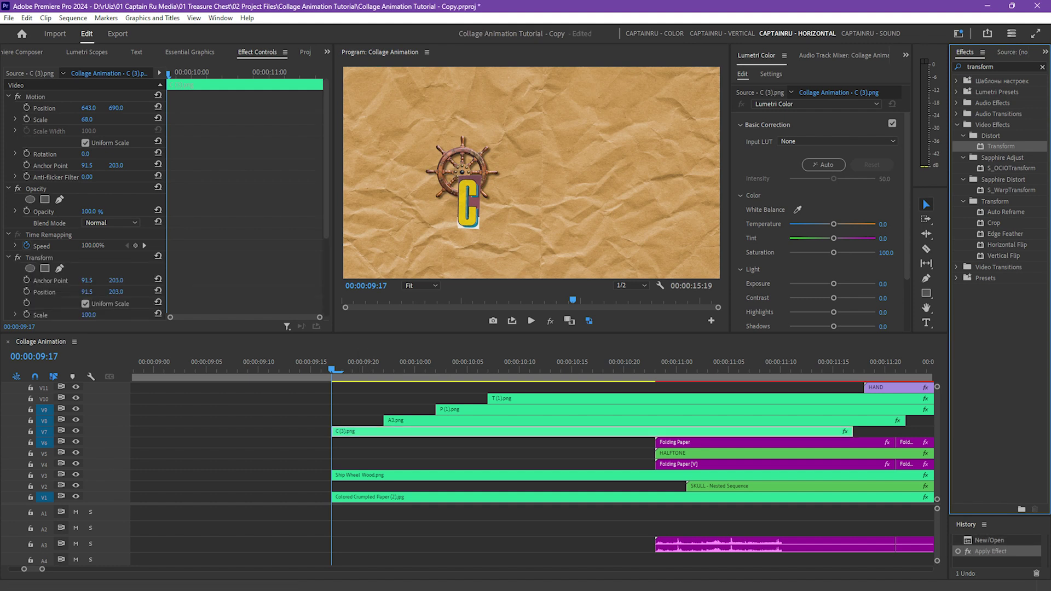
- Keyframe the Transform Position of C (3).png at the clip's start and again ten frames further on, at 00:00:10:02
{"action": "scroll", "coordinate": [166, 199], "scroll_direction": "down", "scroll_amount": 1}
{"action": "scroll", "coordinate": [82, 202], "scroll_direction": "down", "scroll_amount": 2}
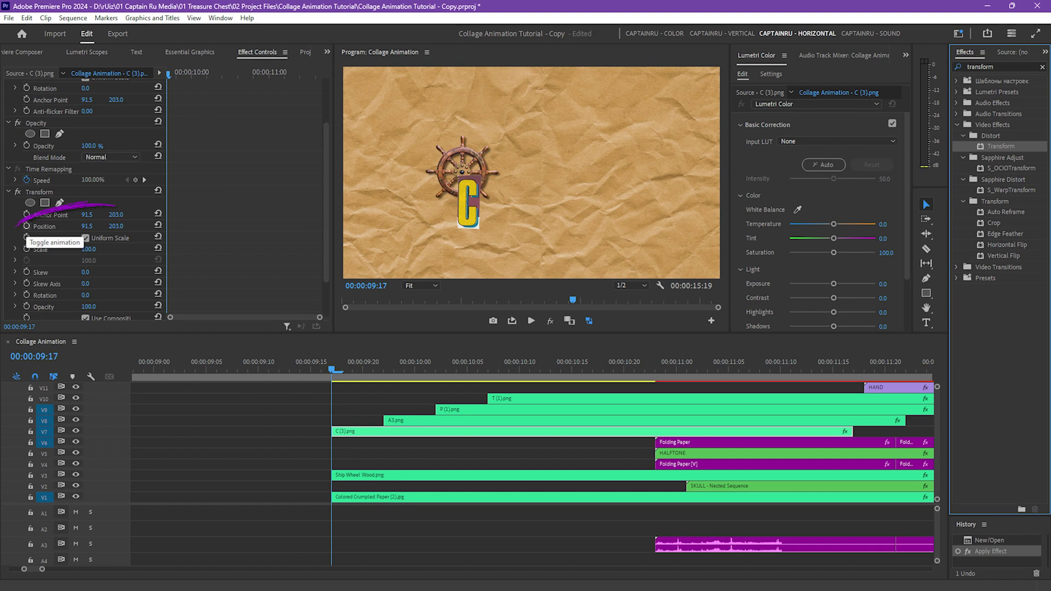
{"action": "left_click", "coordinate": [26, 226]}
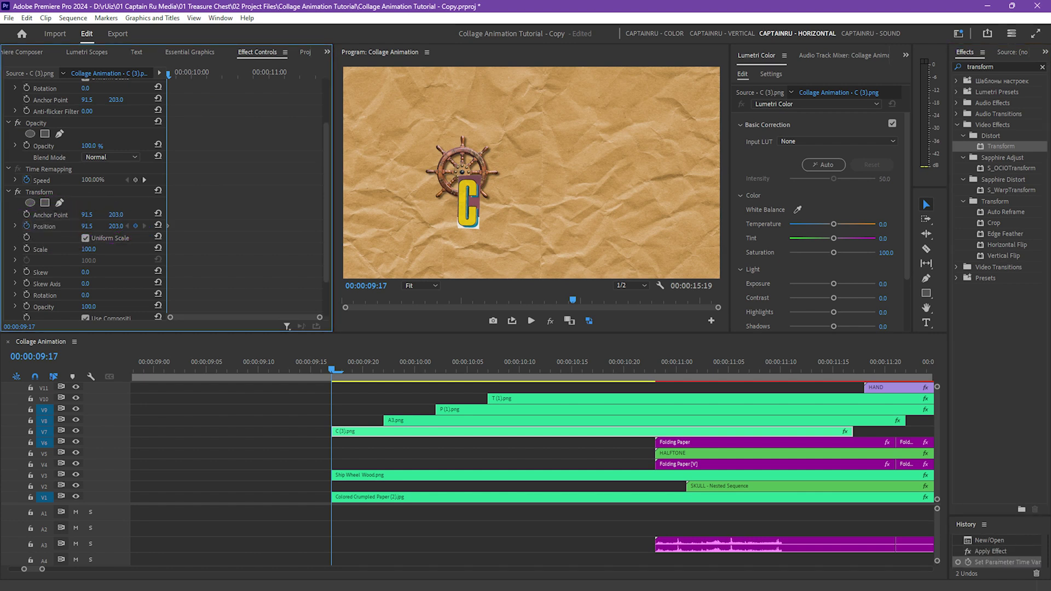
{"action": "key", "text": "shift+Right"}
{"action": "key", "text": "shift+Right"}
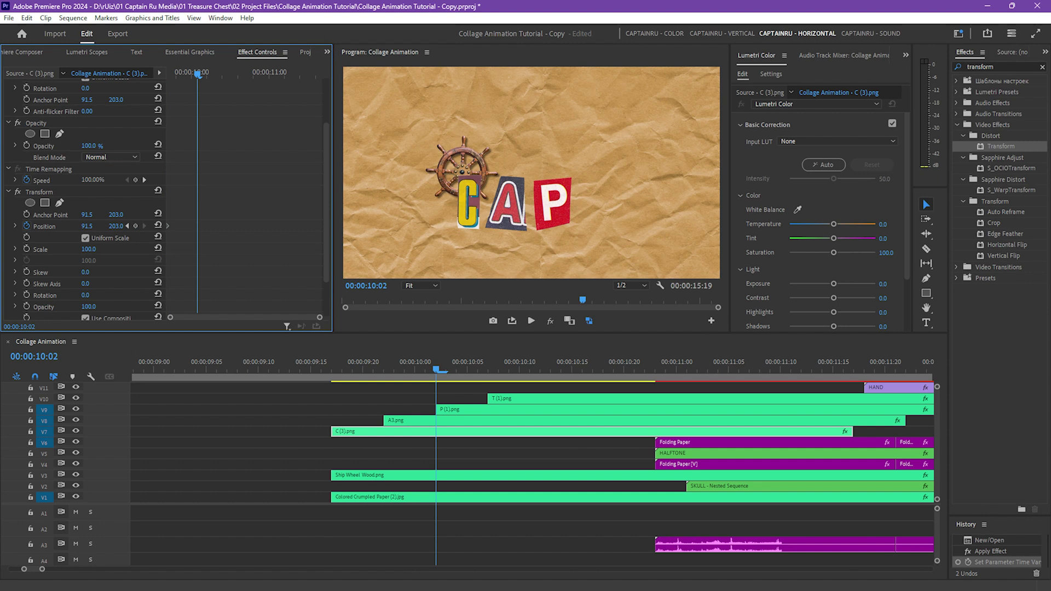
{"action": "left_click", "coordinate": [135, 226]}
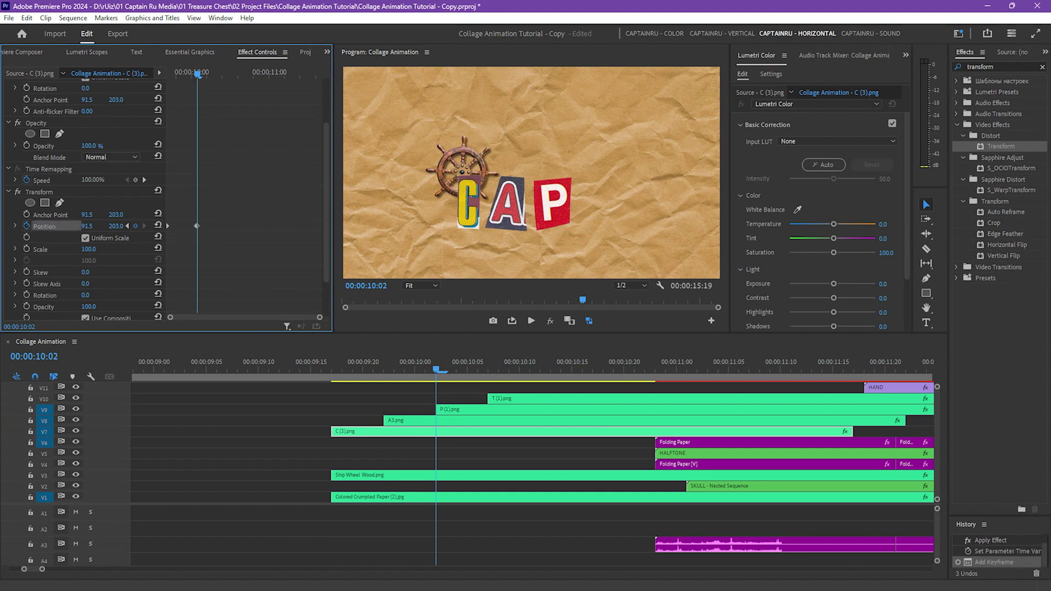
- Return to the first keyframe at 00:00:09:17 and set the vertical Transform Position to 1074 so the letter starts below the frame
{"action": "key", "text": "Left"}
{"action": "key", "text": "Left"}
{"action": "key", "text": "Left"}
{"action": "key", "text": "Left"}
{"action": "key", "text": "Left"}
{"action": "key", "text": "Left"}
{"action": "key", "text": "Left"}
{"action": "key", "text": "Left"}
{"action": "key", "text": "Left"}
{"action": "key", "text": "Left"}
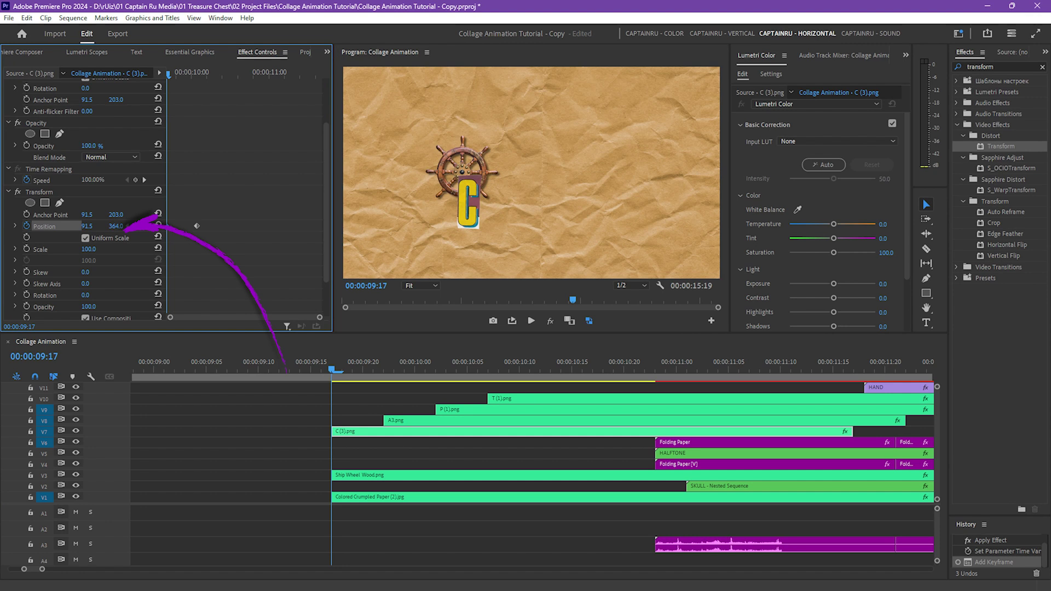
{"action": "left_click_drag", "start_coordinate": [115, 226], "coordinate": [481, 226]}
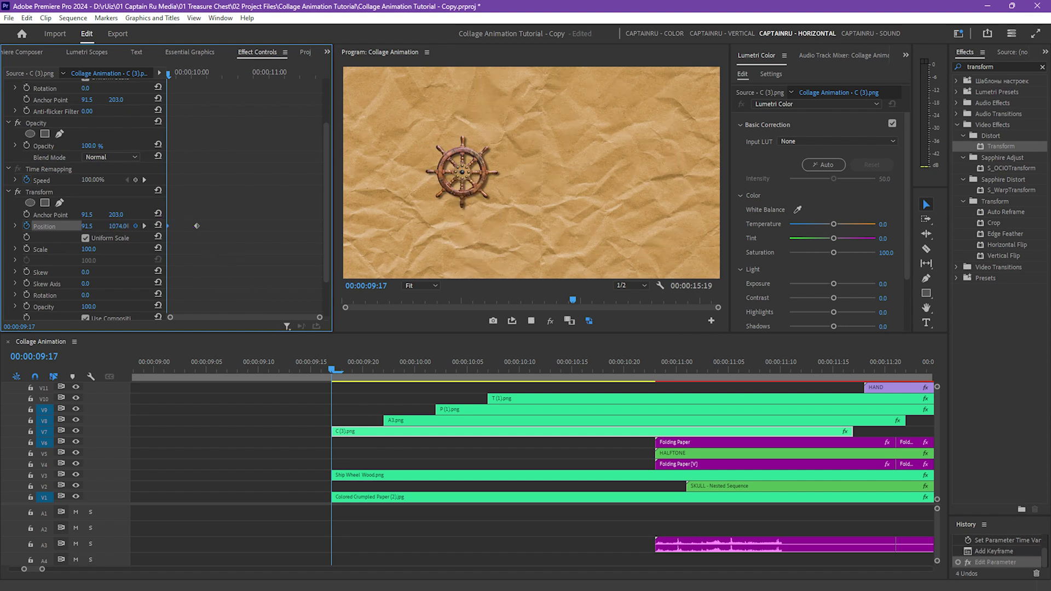
{"action": "key", "text": "Up"}
{"action": "left_click", "coordinate": [221, 243]}
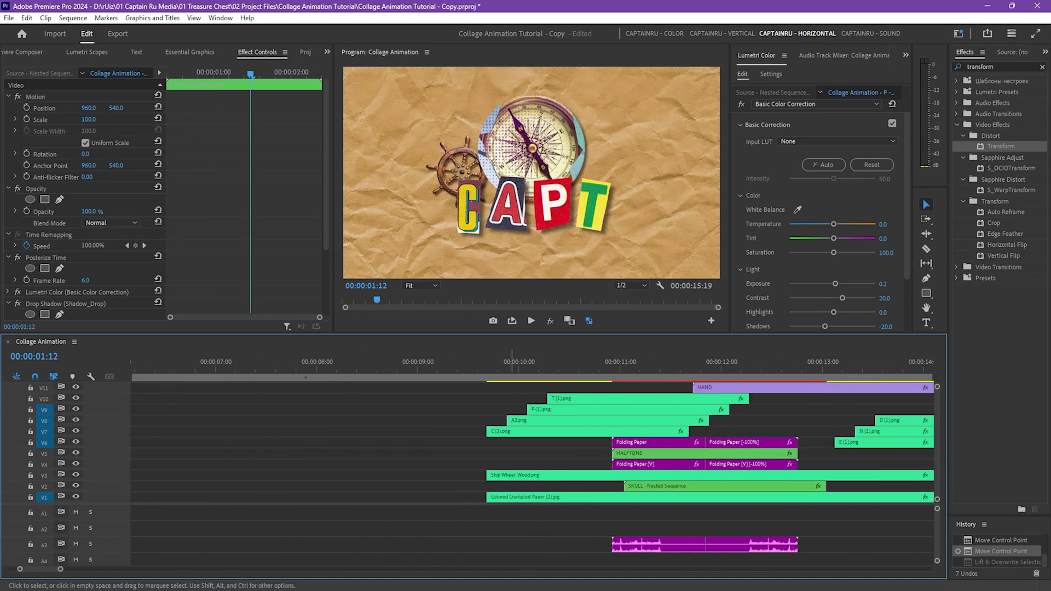
- Try Posterize Time with a frame rate of 6 directly on the C (3).png clip and play the result
{"action": "left_click", "coordinate": [548, 432]}
{"action": "key", "text": "space"}
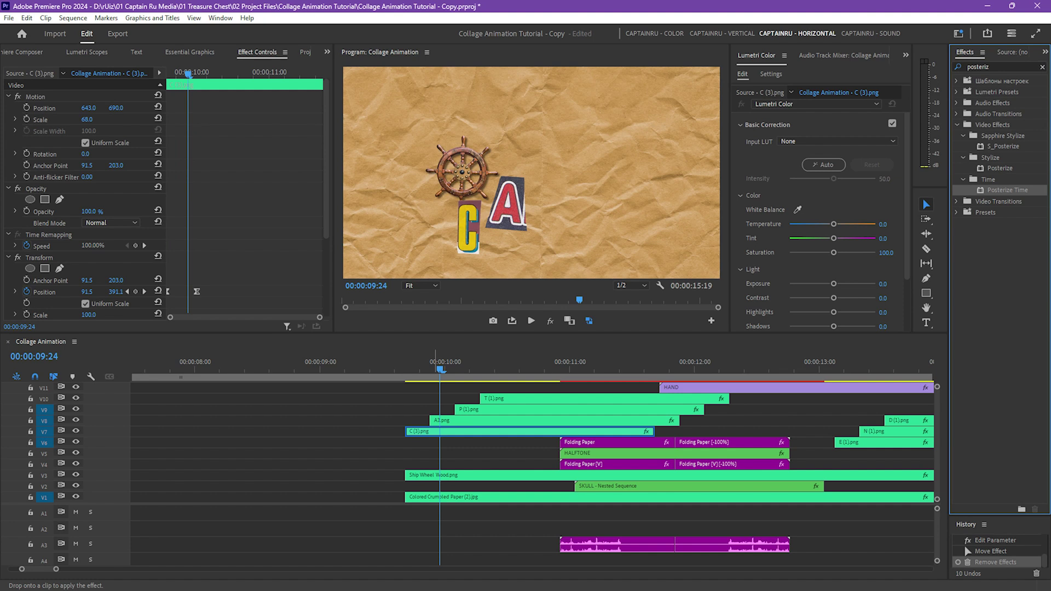
{"action": "left_click_drag", "start_coordinate": [1007, 190], "coordinate": [436, 431]}
{"action": "left_click", "coordinate": [87, 291]}
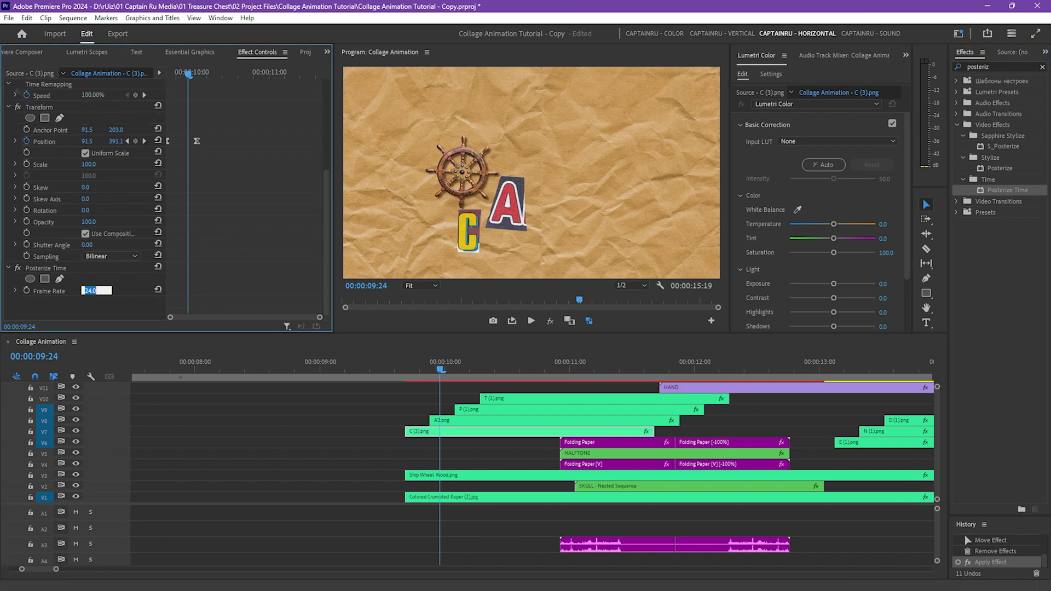
{"action": "key", "text": "space"}
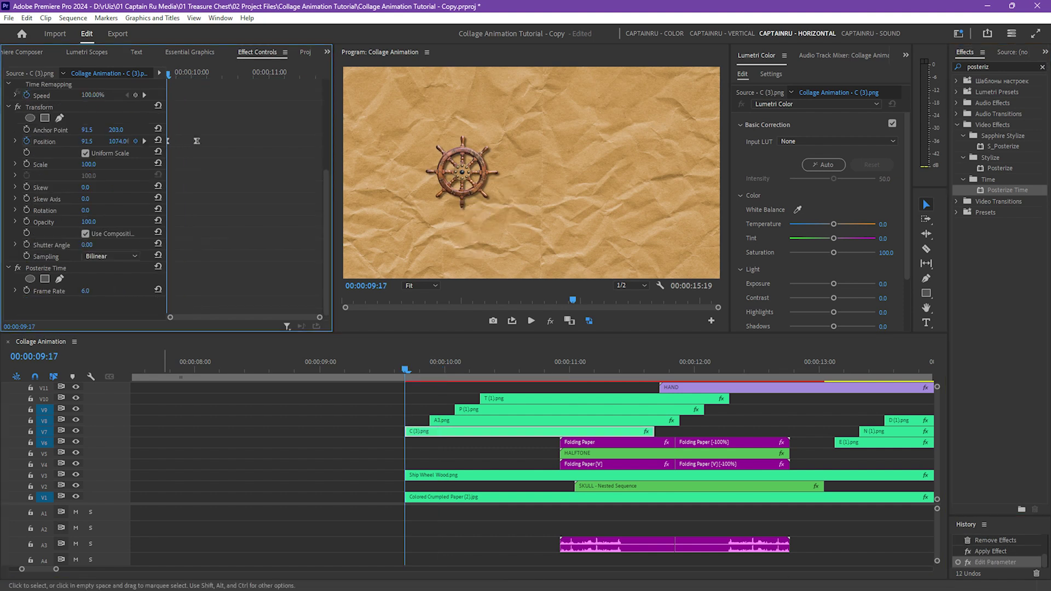
{"action": "key", "text": "space"}
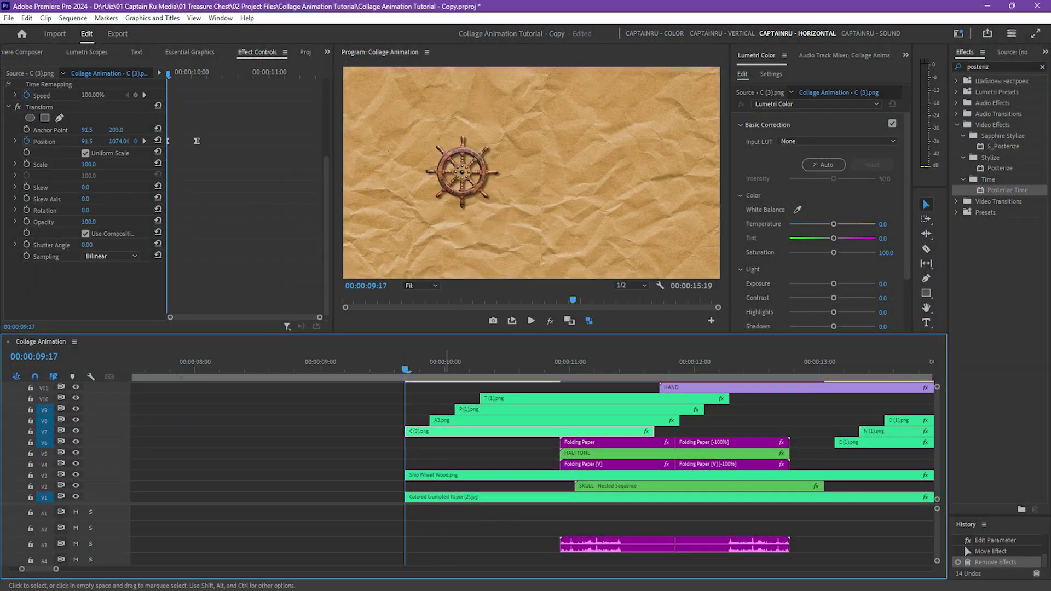
- Nest the C (3).png clip under the default name and apply Posterize Time with a frame rate of 6 to the nest
{"action": "key", "text": "alt+n"}
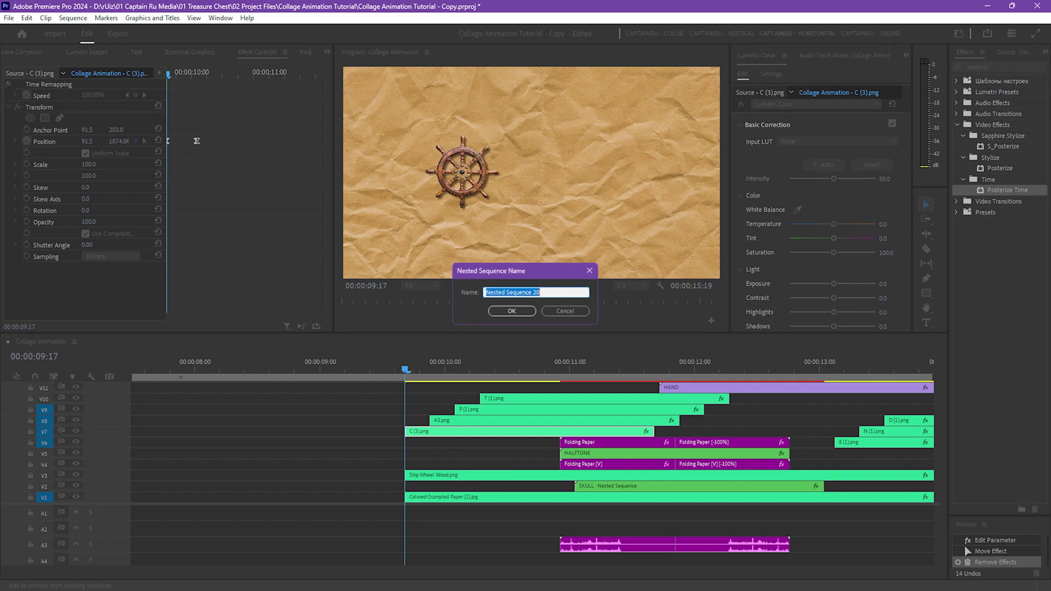
{"action": "key", "text": "Return"}
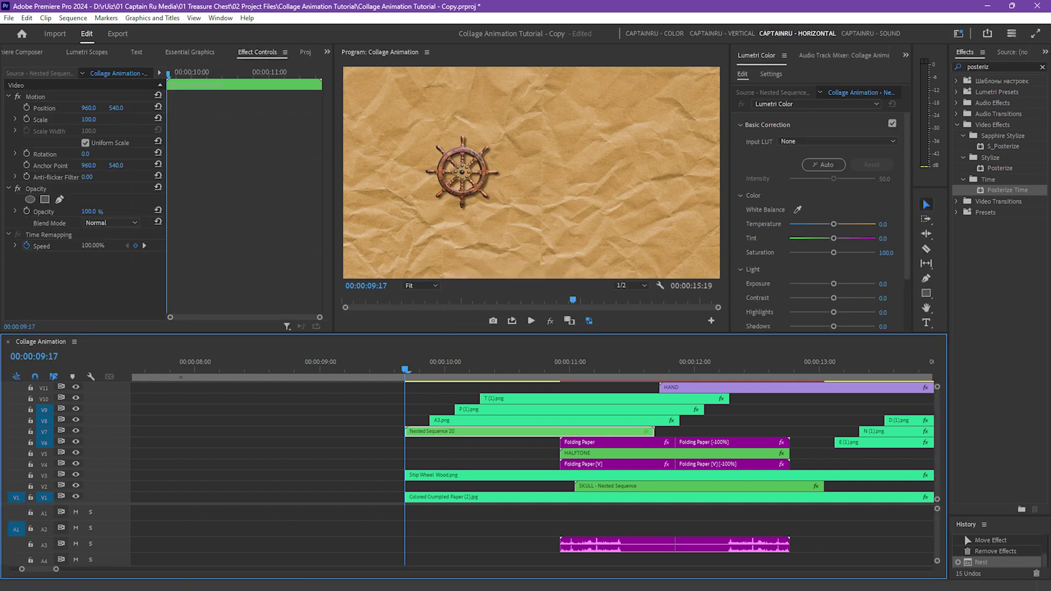
{"action": "left_click", "coordinate": [1006, 190]}
{"action": "left_click_drag", "start_coordinate": [1007, 190], "coordinate": [449, 431]}
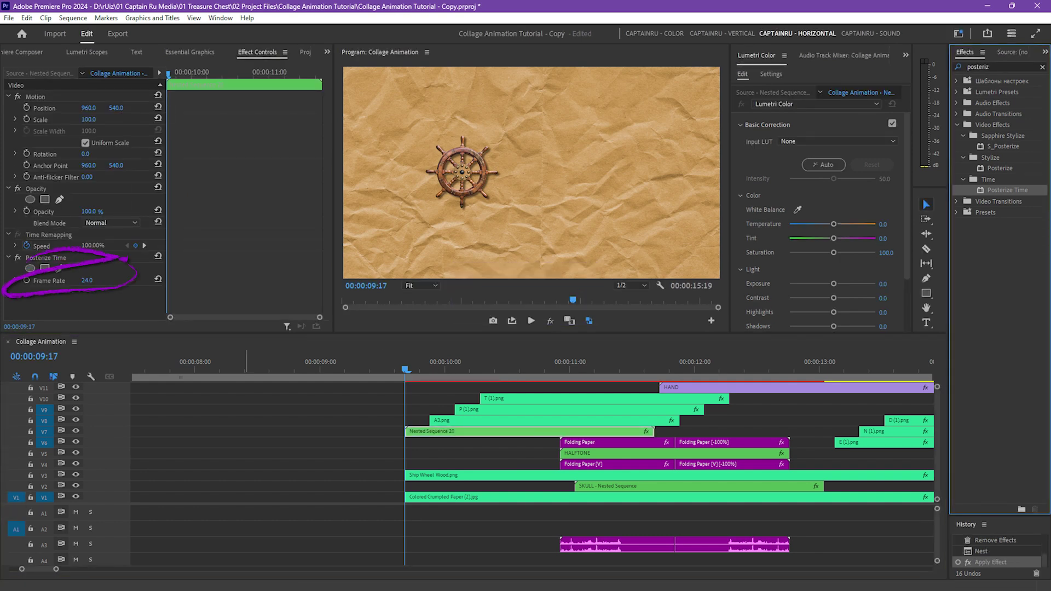
{"action": "left_click", "coordinate": [90, 280]}
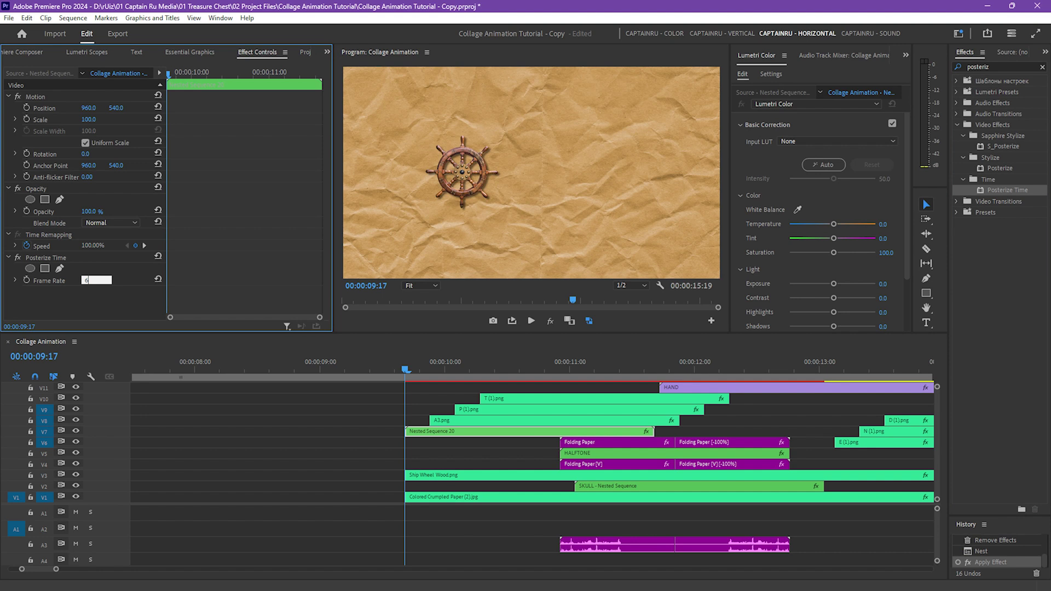
- Play the letter C's stop-motion entrance several times from the start of the nested clip
{"action": "key", "text": "space"}
{"action": "key", "text": "space"}
{"action": "key", "text": "Up"}
{"action": "key", "text": "Up"}
{"action": "key", "text": "Up"}
{"action": "key", "text": "space"}
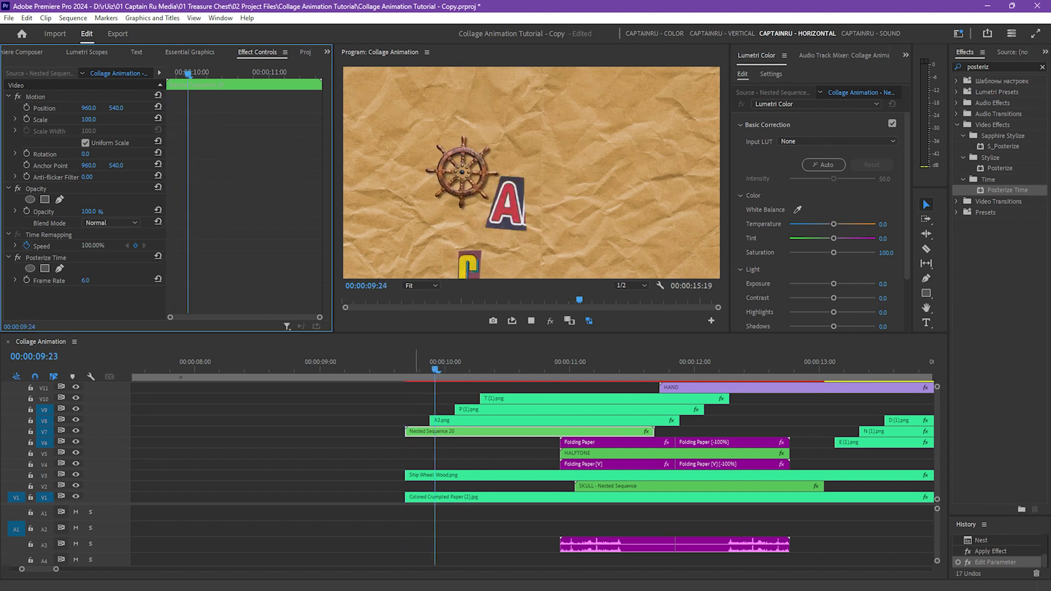
{"action": "key", "text": "space"}
{"action": "key", "text": "Up"}
{"action": "key", "text": "Up"}
{"action": "key", "text": "Up"}
{"action": "key", "text": "space"}
{"action": "scroll", "coordinate": [426, 433], "scroll_direction": "up", "scroll_amount": 1}
{"action": "key", "text": "space"}
{"action": "key", "text": "Up"}
{"action": "key", "text": "Up"}
{"action": "key", "text": "Up"}
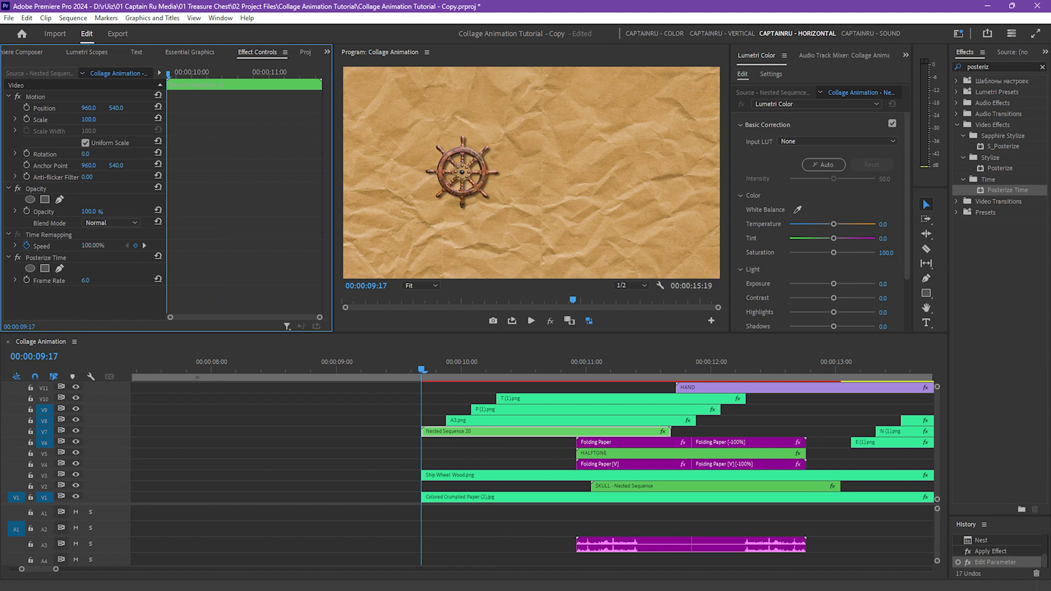
- Copy the keyframed Transform effect from the C (3).png clip inside Nested Sequence 20
{"action": "scroll", "coordinate": [502, 416], "scroll_direction": "down", "scroll_amount": 1}
{"action": "scroll", "coordinate": [350, 383], "scroll_direction": "down", "scroll_amount": 2}
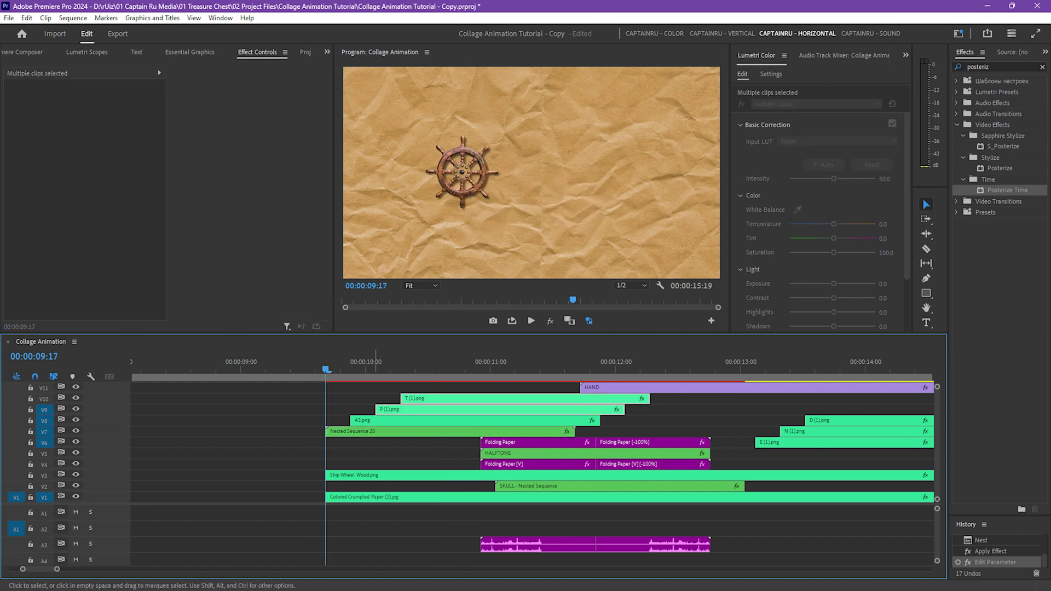
{"action": "left_click", "coordinate": [411, 433]}
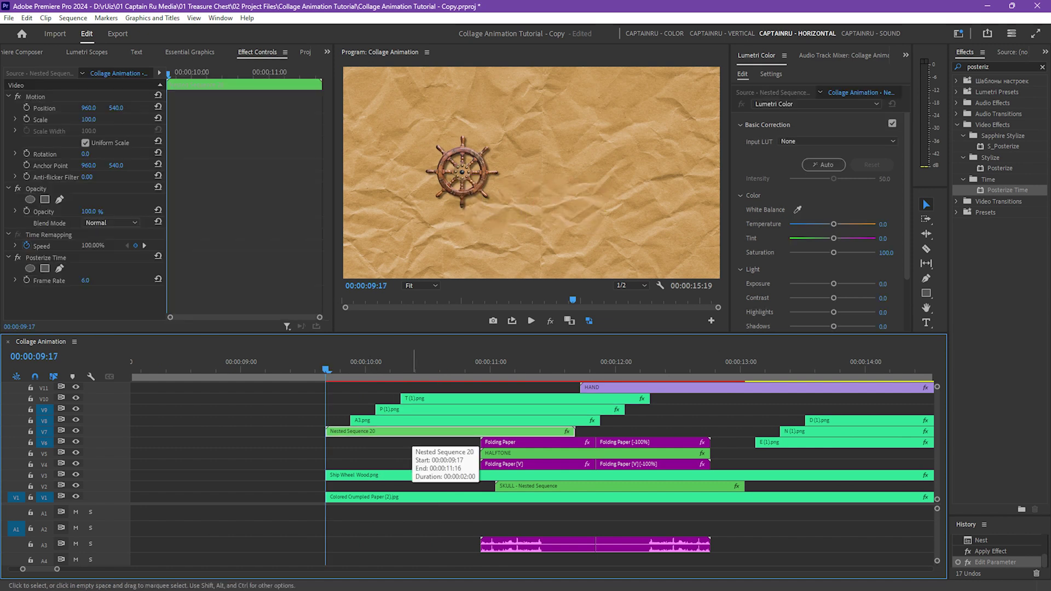
{"action": "scroll", "coordinate": [392, 433], "scroll_direction": "up", "scroll_amount": 2}
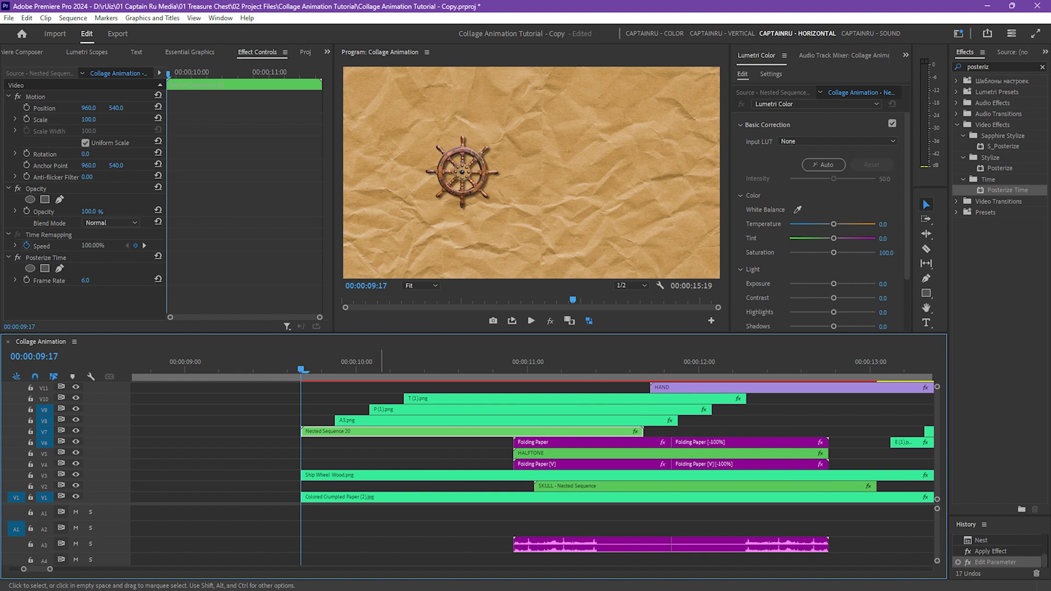
{"action": "key", "text": "="}
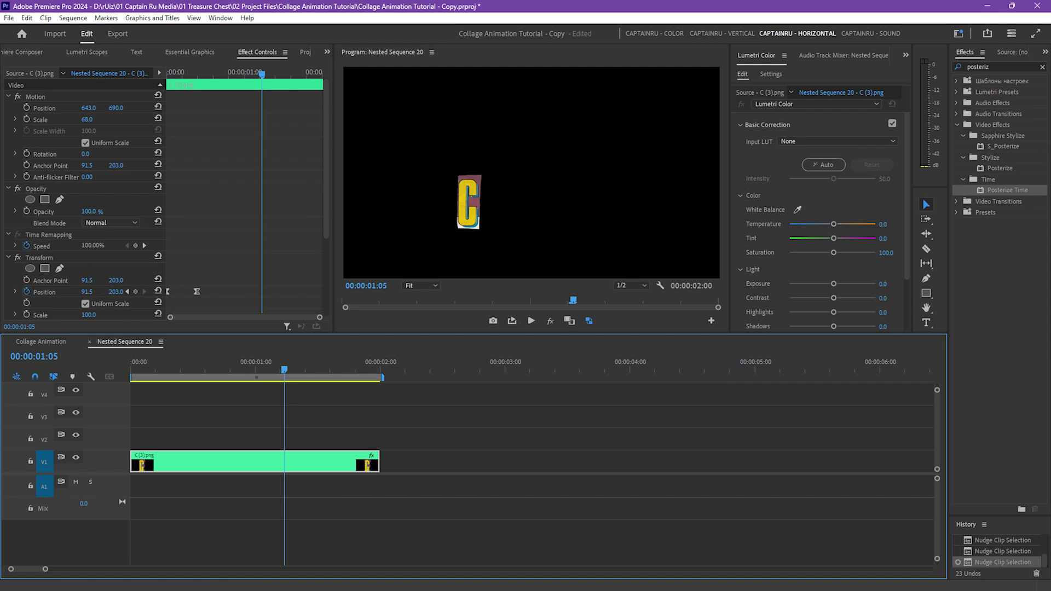
{"action": "left_click", "coordinate": [74, 257]}
{"action": "right_click", "coordinate": [74, 257]}
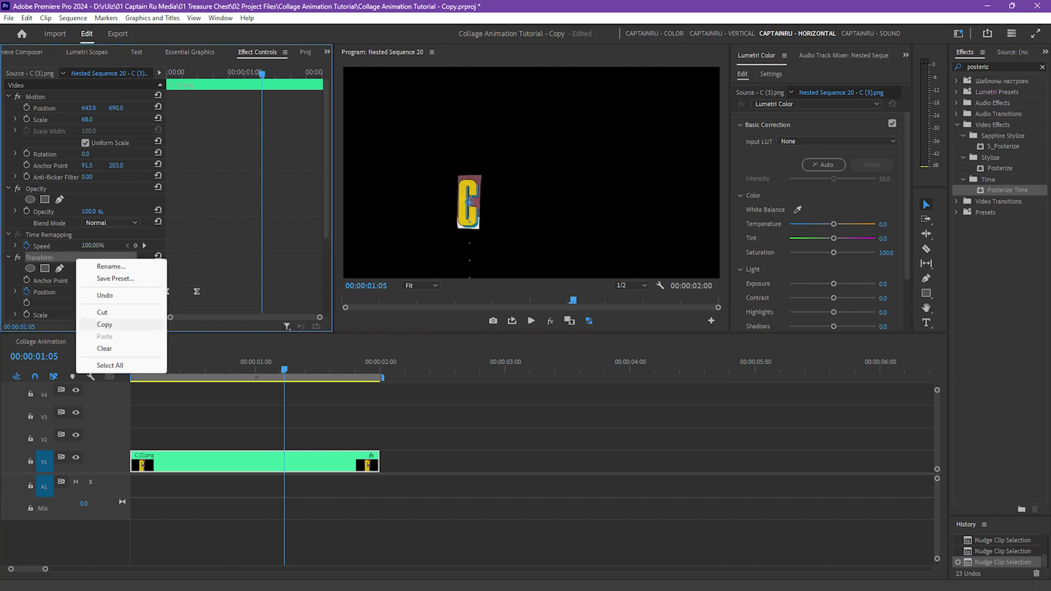
{"action": "left_click", "coordinate": [98, 326]}
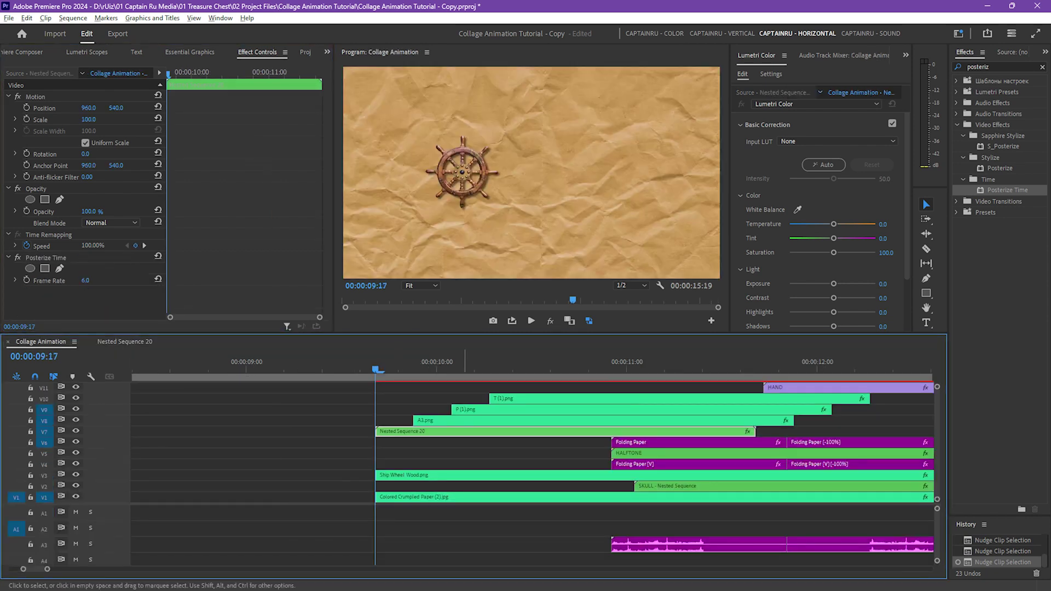
- Paste the copied Transform effect onto the A3.png, P (1).png and T (1).png clips together in the Collage Animation sequence
{"action": "scroll", "coordinate": [444, 433], "scroll_direction": "down", "scroll_amount": 3}
{"action": "scroll", "coordinate": [438, 433], "scroll_direction": "right", "scroll_amount": 1}
{"action": "scroll", "coordinate": [426, 432], "scroll_direction": "up", "scroll_amount": 2}
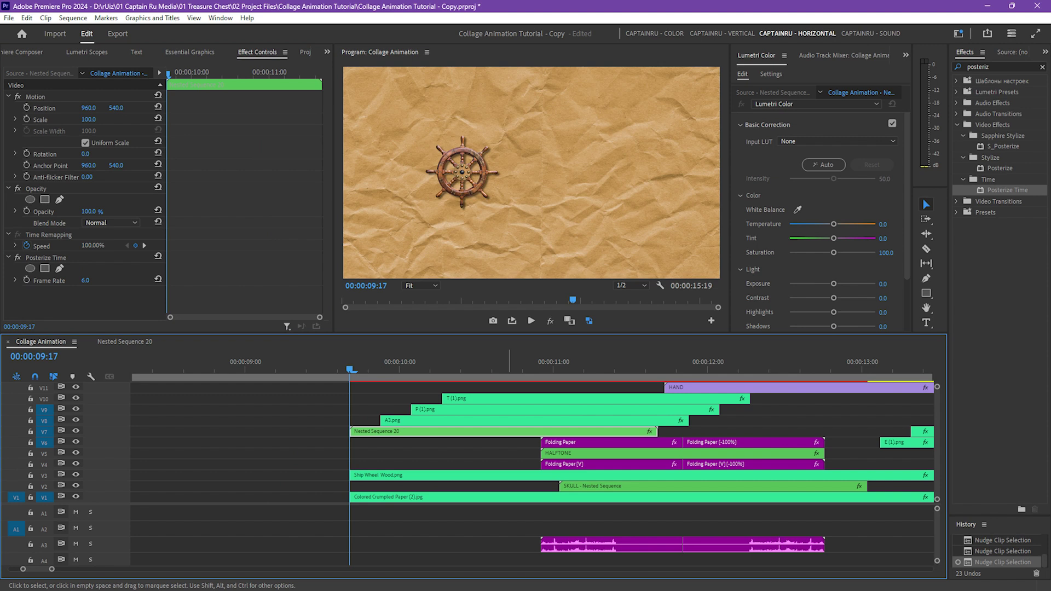
{"action": "left_click_drag", "start_coordinate": [509, 387], "coordinate": [492, 420]}
{"action": "left_click", "coordinate": [26, 18]}
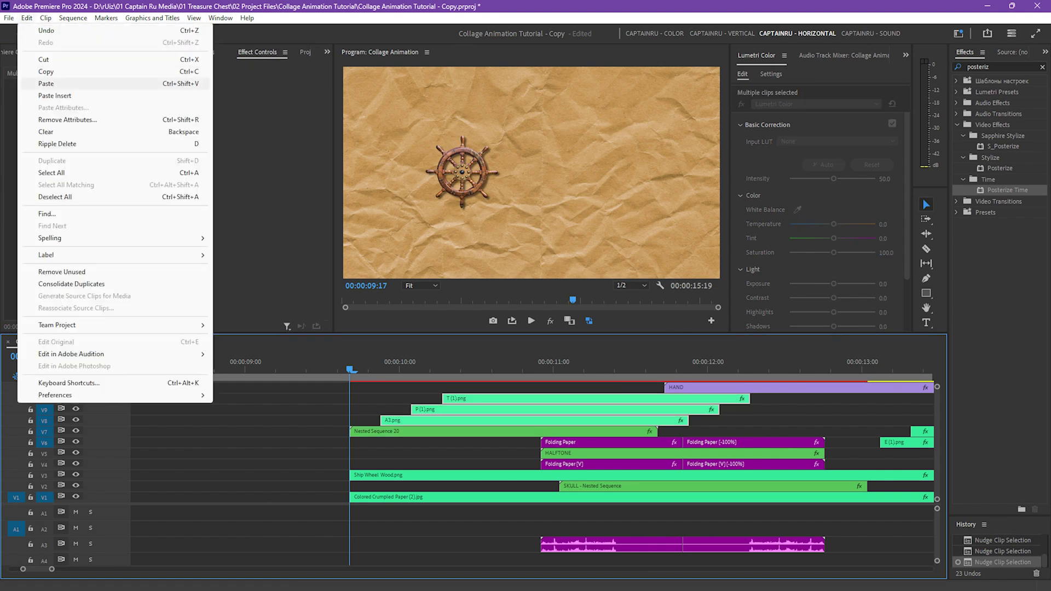
{"action": "left_click", "coordinate": [49, 84]}
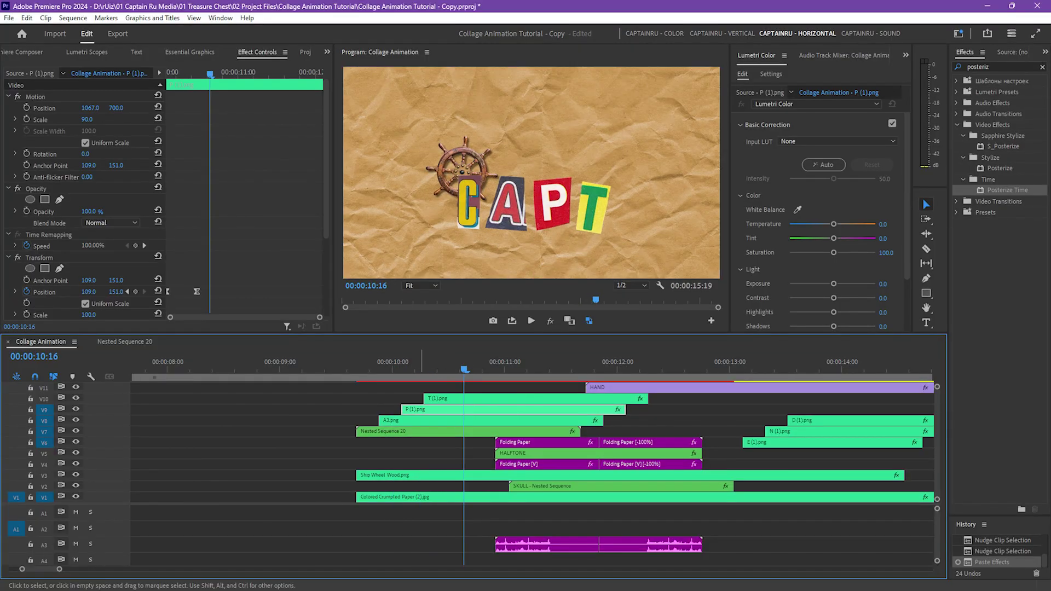
- Nest the A3.png letter clip on its own, keeping the default name
{"action": "scroll", "coordinate": [371, 432], "scroll_direction": "up", "scroll_amount": 2}
{"action": "left_click", "coordinate": [372, 368]}
{"action": "left_click", "coordinate": [372, 432]}
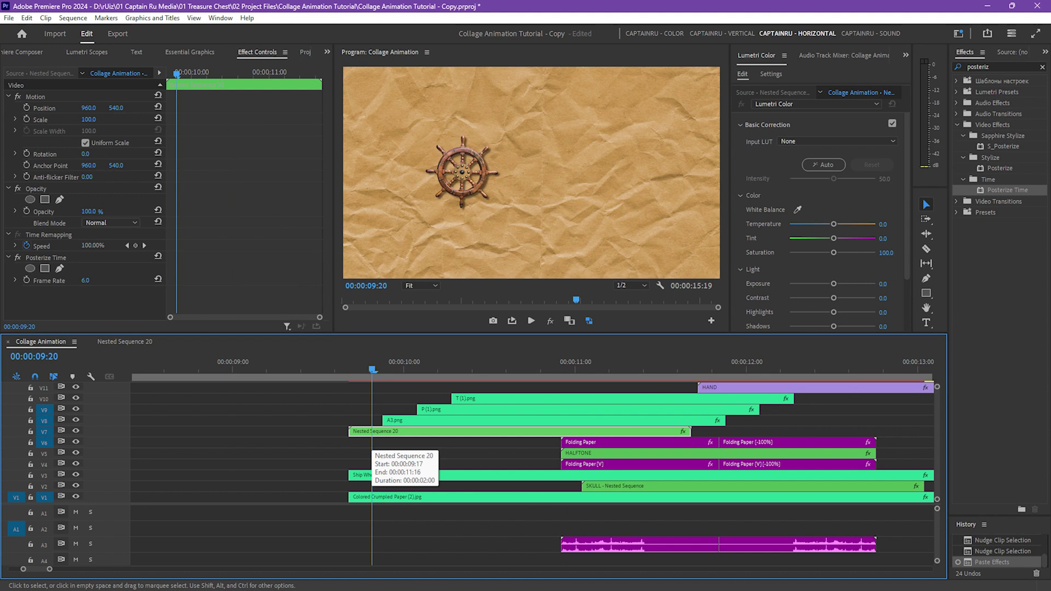
{"action": "scroll", "coordinate": [372, 432], "scroll_direction": "down", "scroll_amount": 2}
{"action": "left_click", "coordinate": [366, 368]}
{"action": "left_click", "coordinate": [366, 420]}
{"action": "left_click", "coordinate": [349, 399]}
{"action": "left_click", "coordinate": [368, 421]}
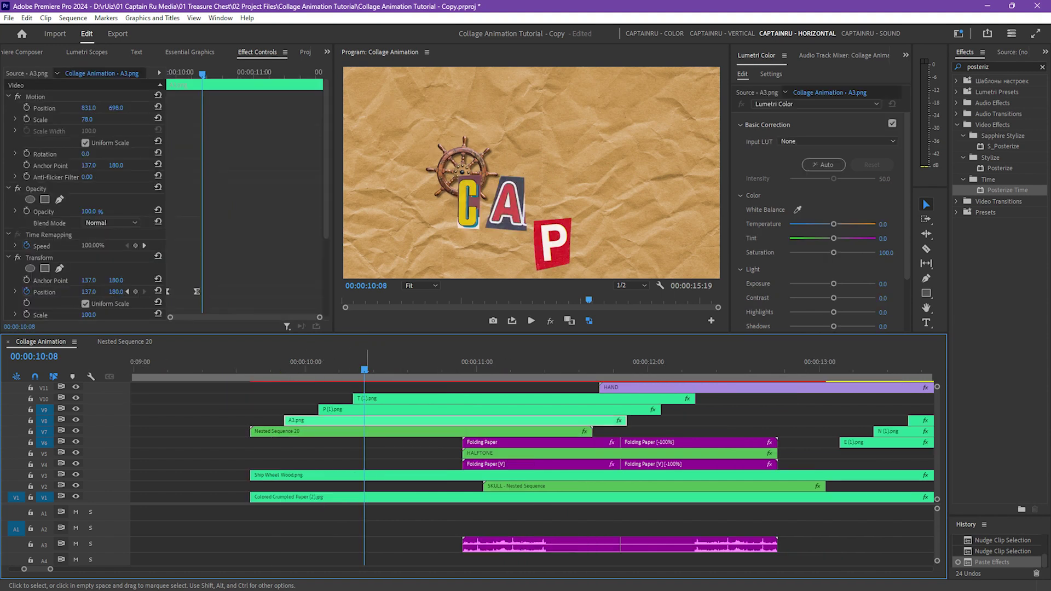
{"action": "right_click", "coordinate": [365, 421]}
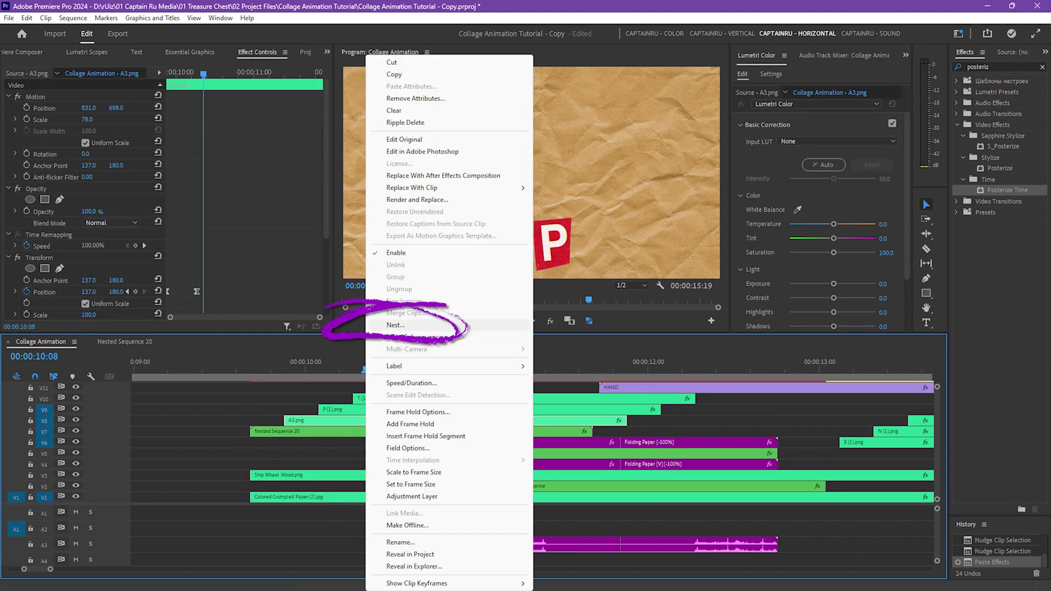
{"action": "left_click", "coordinate": [395, 325]}
{"action": "key", "text": "Return"}
- Nest the P (1).png and T (1).png letter clips each in a separate sequence, keeping the default names
{"action": "left_click", "coordinate": [444, 409]}
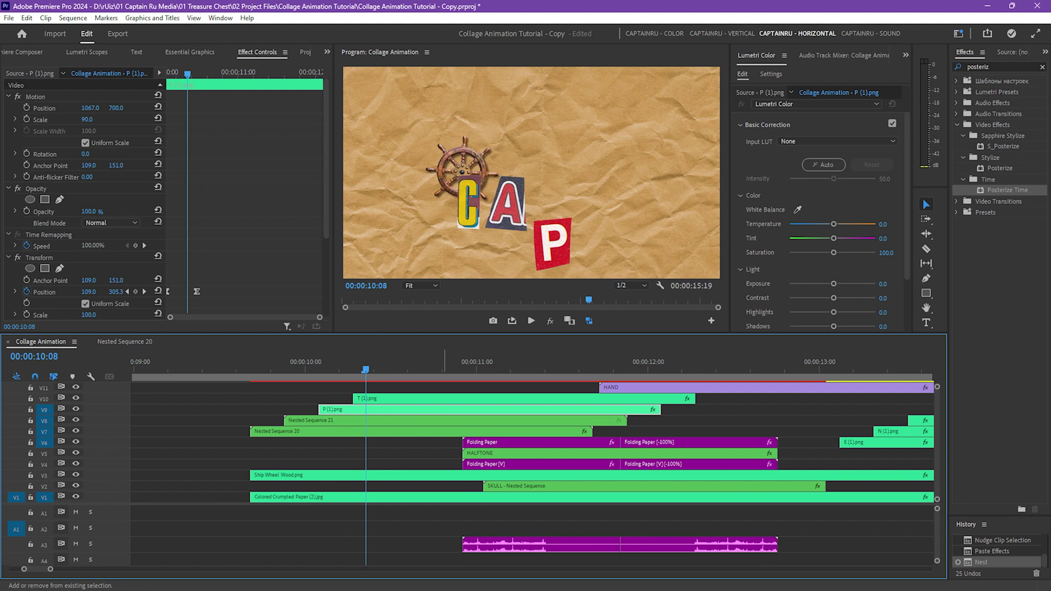
{"action": "key", "text": "alt+n"}
{"action": "key", "text": "Return"}
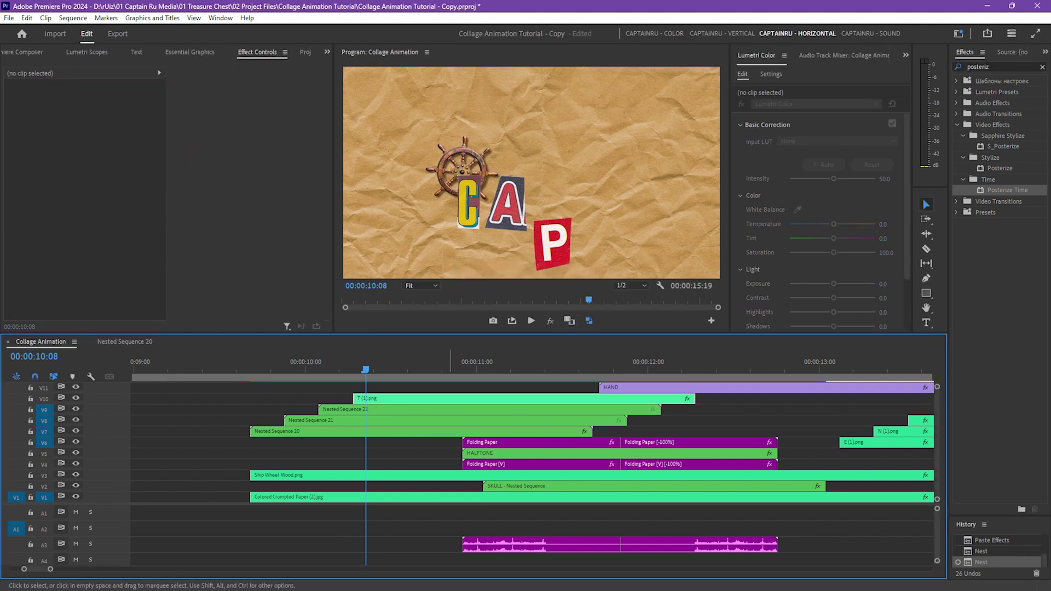
{"action": "left_click", "coordinate": [450, 398]}
{"action": "key", "text": "alt+n"}
{"action": "key", "text": "Return"}
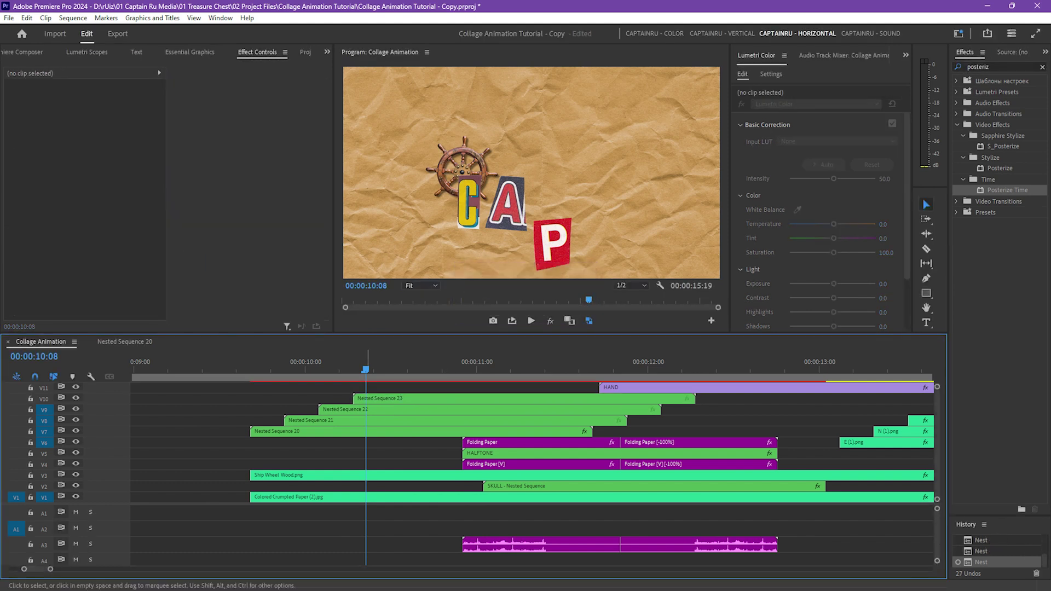
- Copy the Posterize Time effect from the Nested Sequence 20 clip
{"action": "left_click", "coordinate": [377, 432]}
{"action": "left_click", "coordinate": [377, 369]}
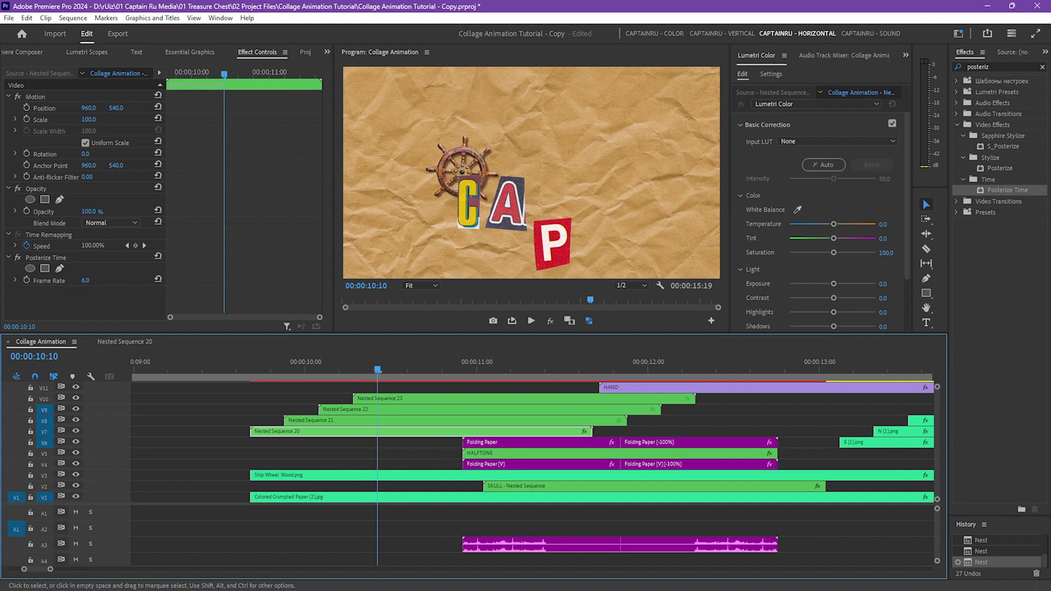
{"action": "left_click", "coordinate": [72, 255]}
{"action": "right_click", "coordinate": [72, 256]}
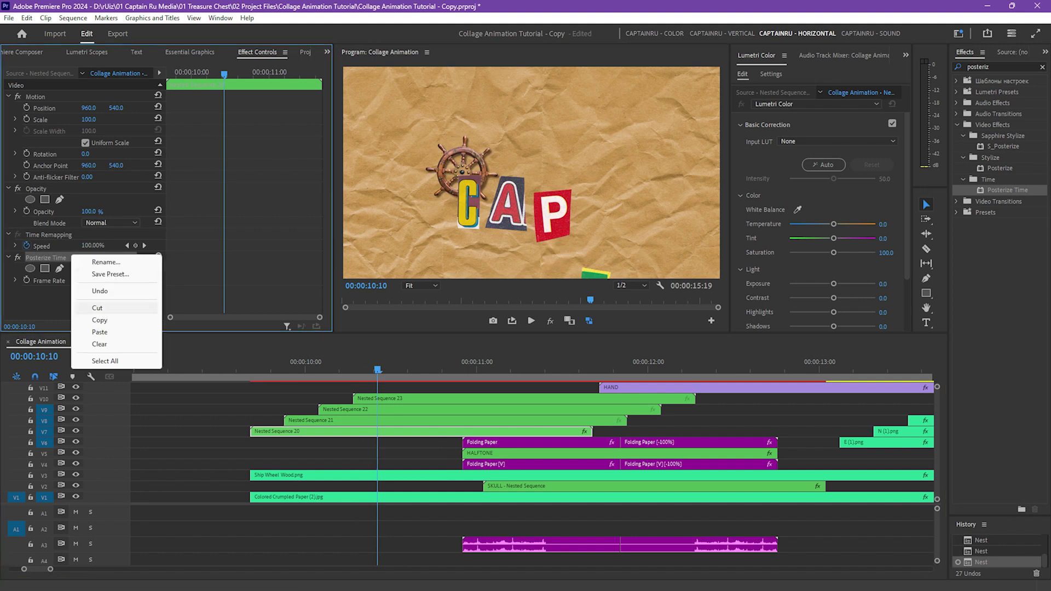
{"action": "left_click", "coordinate": [100, 319]}
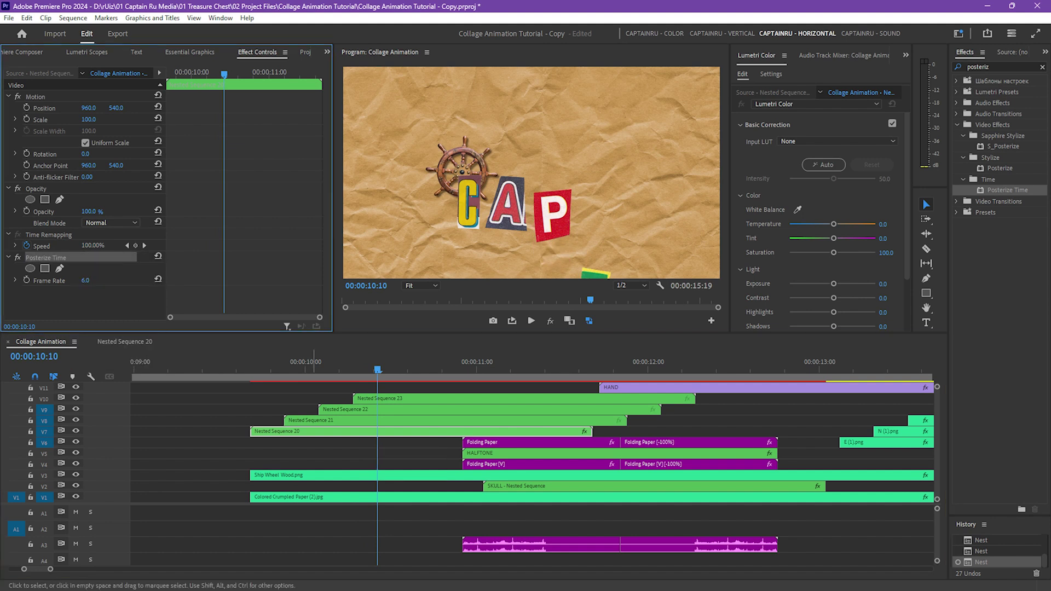
- Paste the copied Posterize Time effect onto Nested Sequences 21, 22 and 23 together and play back the letters
{"action": "left_click_drag", "start_coordinate": [299, 398], "coordinate": [408, 420]}
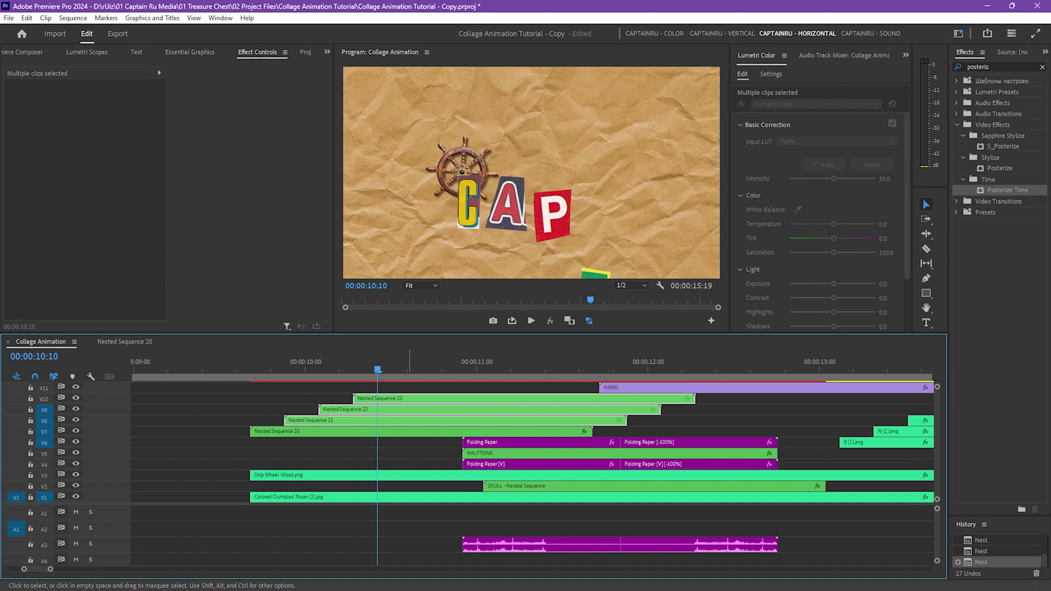
{"action": "left_click", "coordinate": [27, 18]}
{"action": "left_click", "coordinate": [46, 83]}
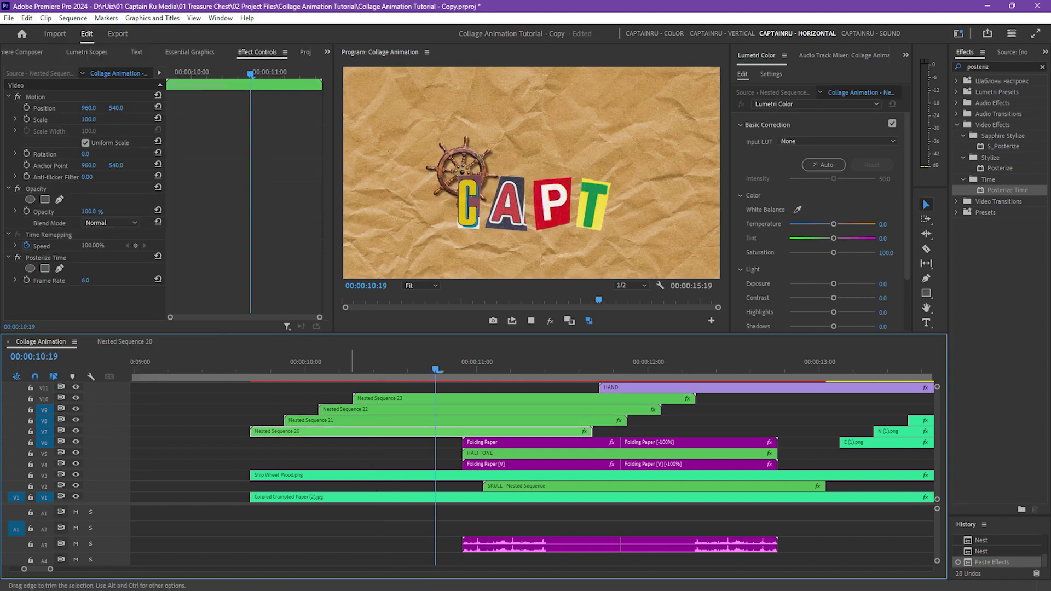
{"action": "left_click", "coordinate": [247, 363]}
{"action": "key", "text": "space"}
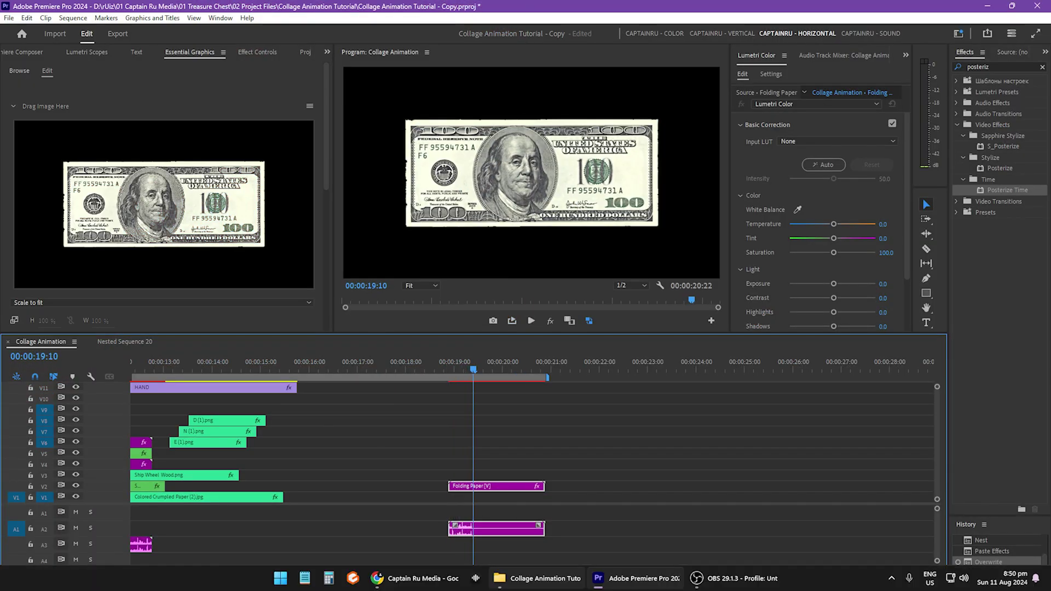
- Switch to the Collage Animation Tutorial project folder in File Explorer
{"action": "left_click", "coordinate": [525, 579]}
{"action": "left_click", "coordinate": [505, 230]}
{"action": "left_click_drag", "start_coordinate": [504, 229], "coordinate": [175, 230]}
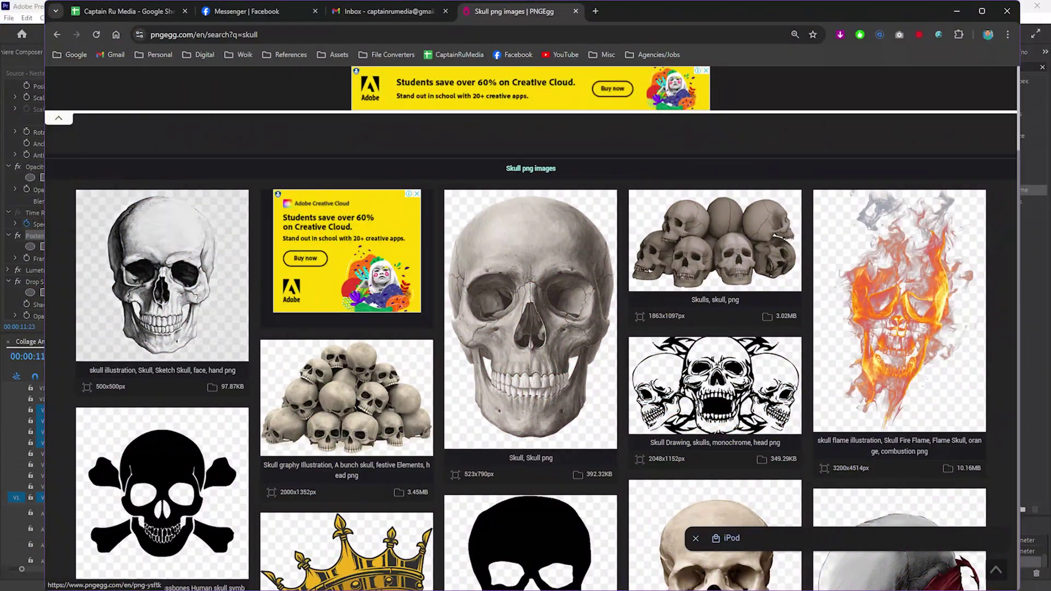
- Look through the skull PNG image results on the PNGEgg site
{"action": "left_click", "coordinate": [58, 118]}
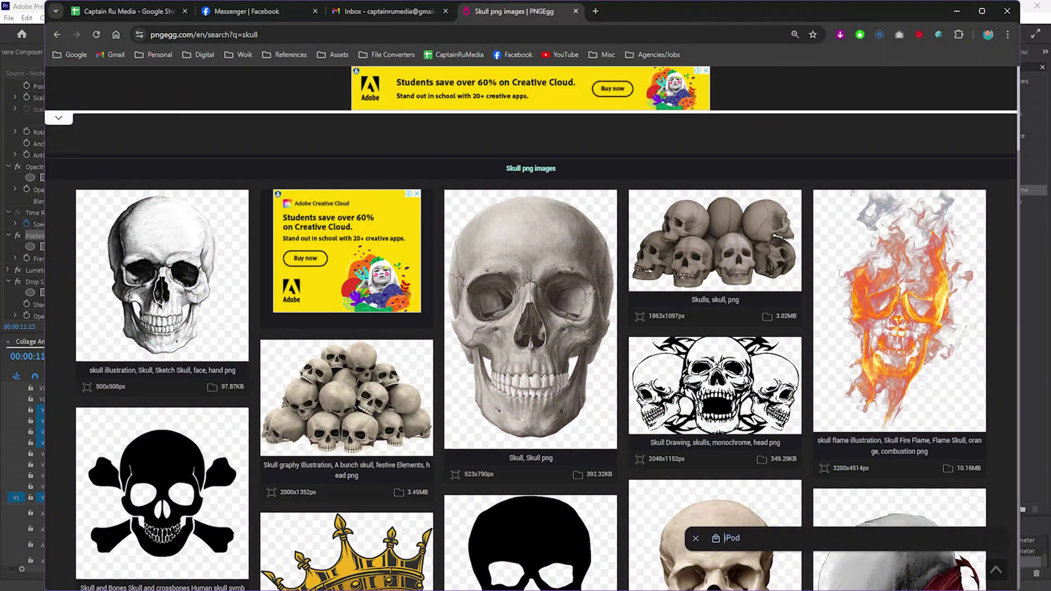
{"action": "left_click", "coordinate": [219, 34]}
{"action": "scroll", "coordinate": [531, 329], "scroll_direction": "down", "scroll_amount": 10}
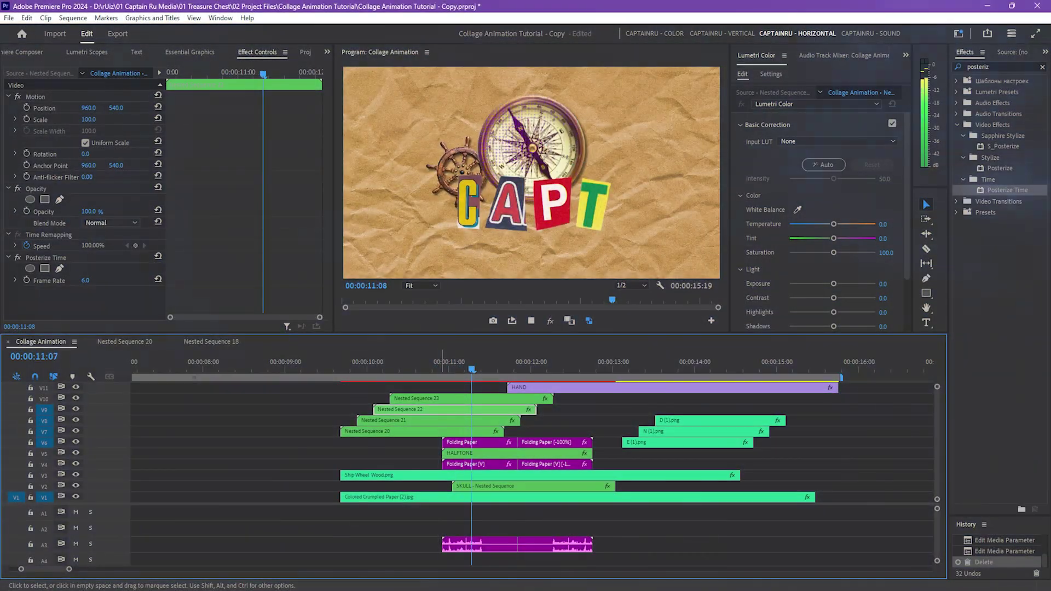
- Play on to the hand shot and switch off the HAND clip's Ultra Key effect to view the footage without keying
{"action": "scroll", "coordinate": [531, 438], "scroll_direction": "right", "scroll_amount": 3}
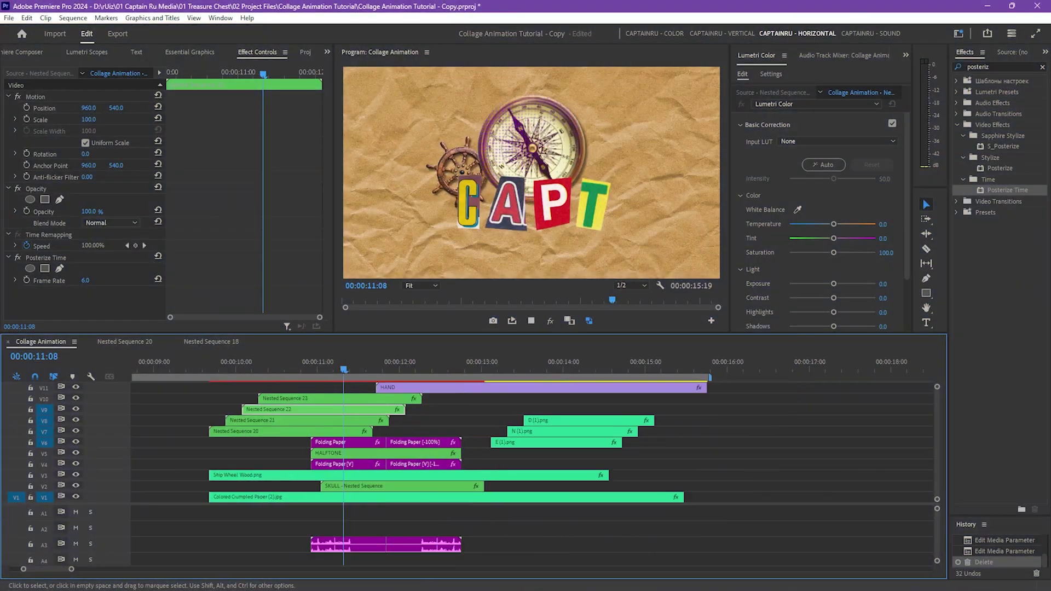
{"action": "left_click", "coordinate": [423, 441]}
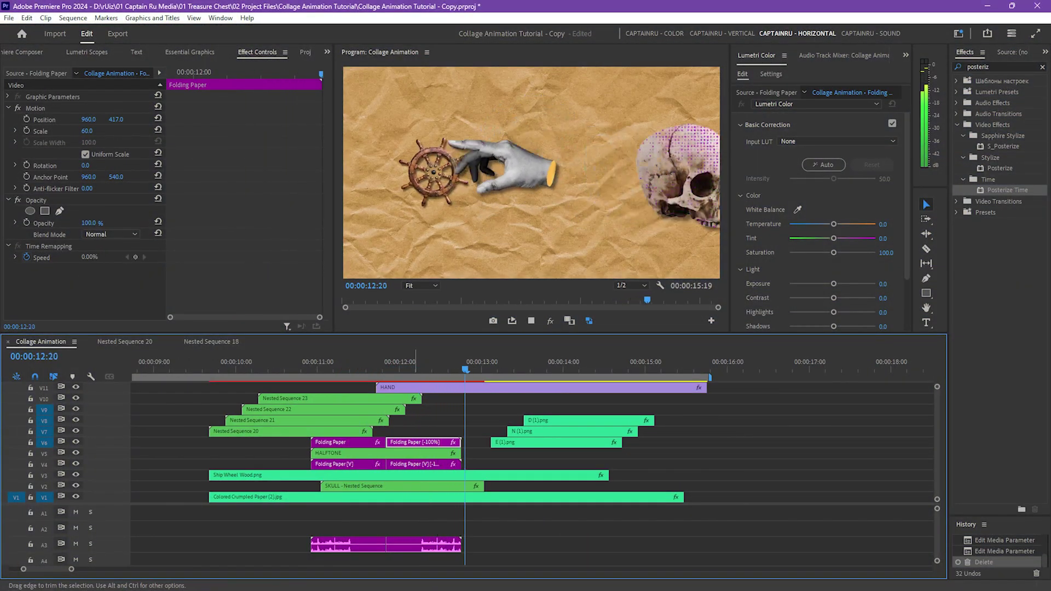
{"action": "key", "text": "space"}
{"action": "left_click", "coordinate": [493, 387]}
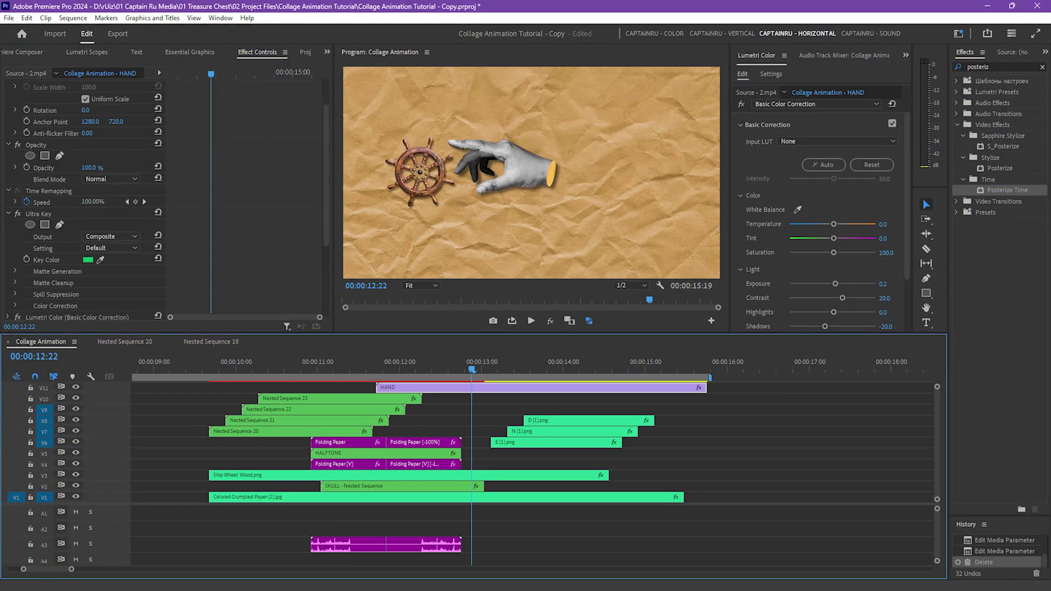
{"action": "scroll", "coordinate": [82, 219], "scroll_direction": "down", "scroll_amount": 2}
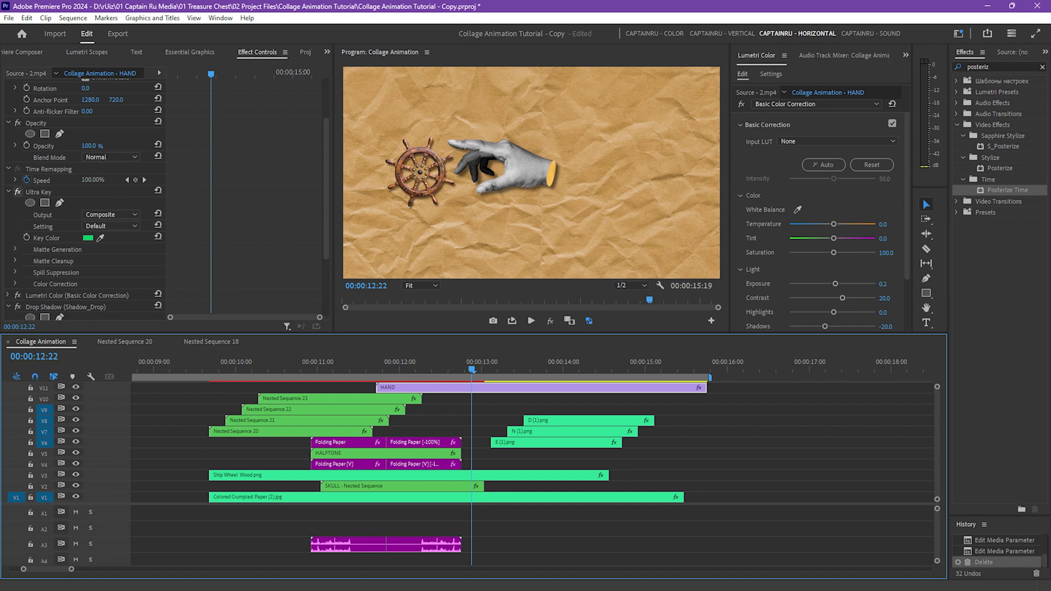
{"action": "left_click", "coordinate": [17, 191]}
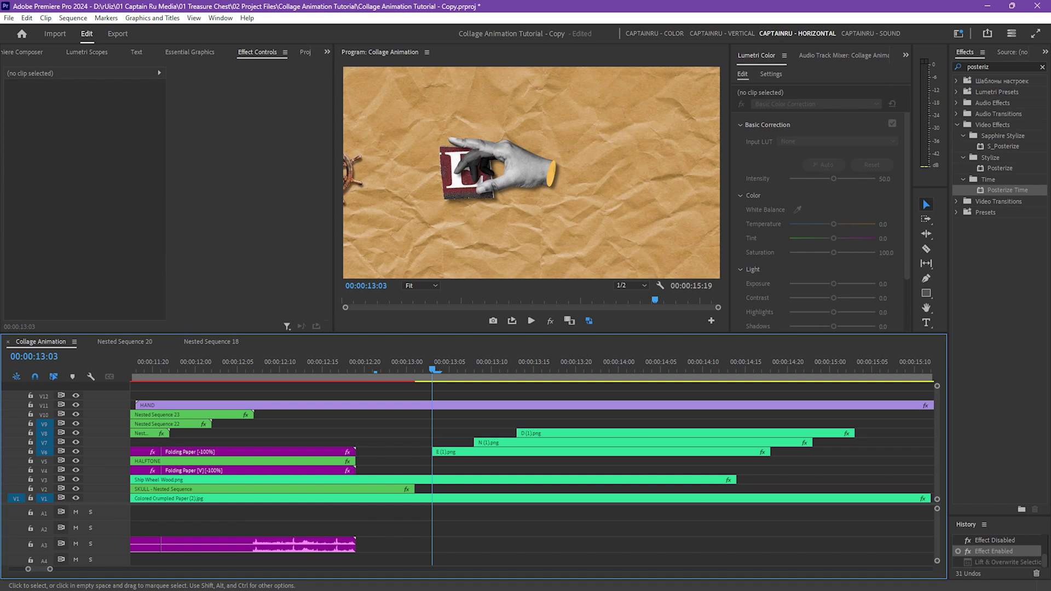
- Line up the N (1).png and D (1).png clips with E (1).png at 13:03 and stagger the three starts five frames apart
{"action": "left_click_drag", "start_coordinate": [583, 442], "coordinate": [541, 441]}
{"action": "left_click_drag", "start_coordinate": [684, 433], "coordinate": [600, 433]}
{"action": "left_click_drag", "start_coordinate": [497, 421], "coordinate": [511, 455]}
{"action": "key", "text": "shift"}
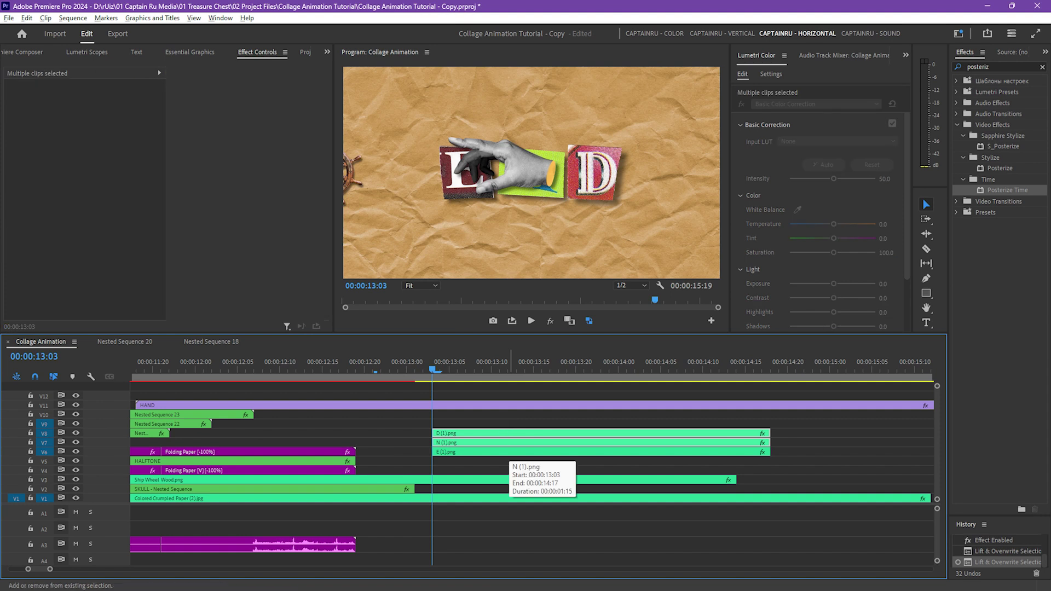
{"action": "key", "text": "alt+shift+Right"}
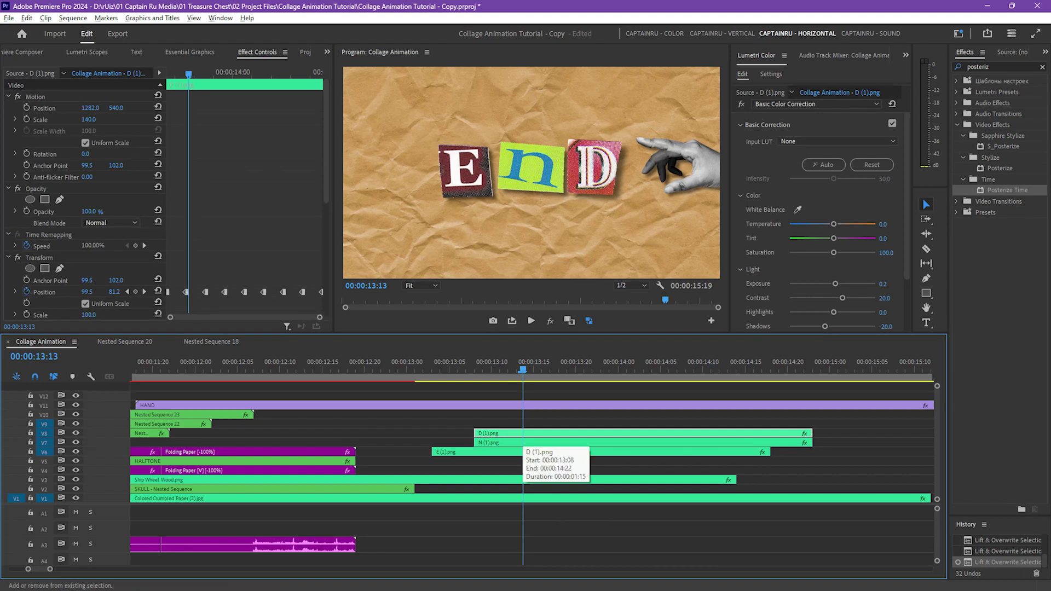
{"action": "key", "text": "alt+shift+Right"}
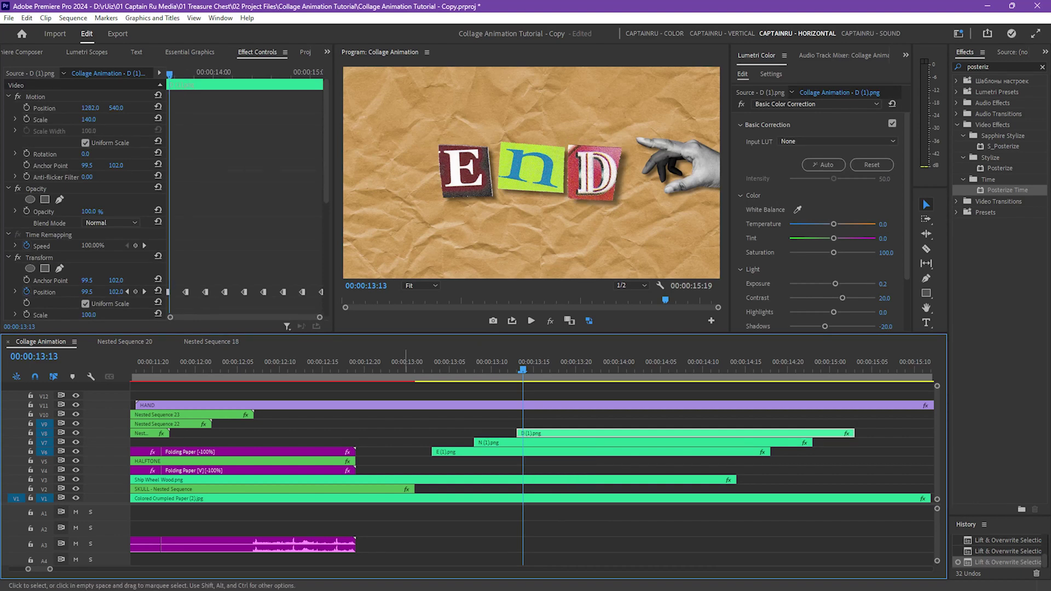
- Play back the staggered E, N and D letter clips to check their wobbling motion
{"action": "left_click", "coordinate": [427, 370]}
{"action": "key", "text": "space"}
{"action": "key", "text": "space"}
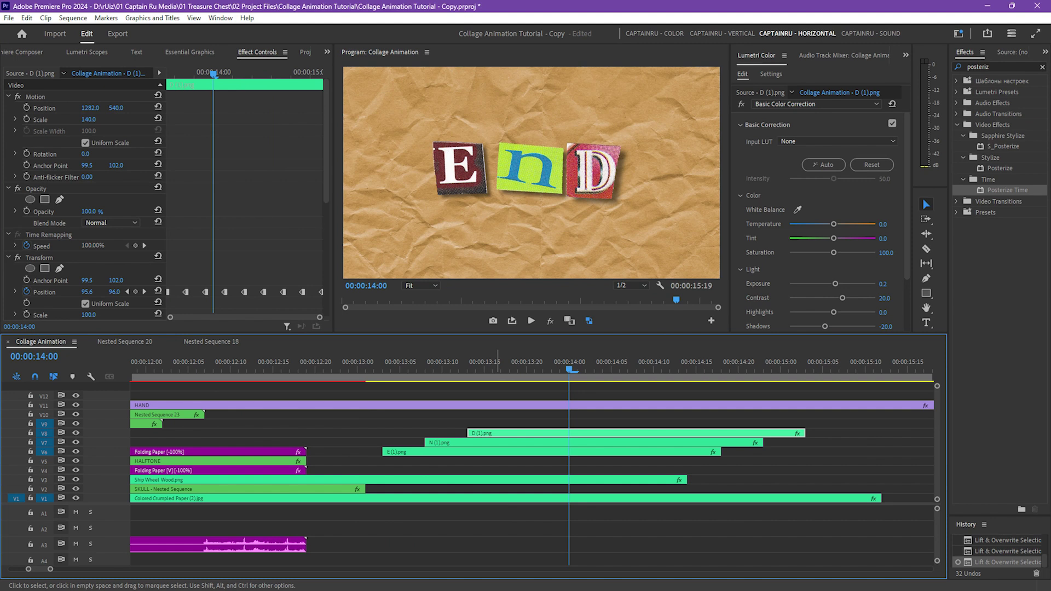
{"action": "left_click", "coordinate": [498, 452]}
{"action": "left_click", "coordinate": [496, 369]}
{"action": "key", "text": "space"}
{"action": "key", "text": "space"}
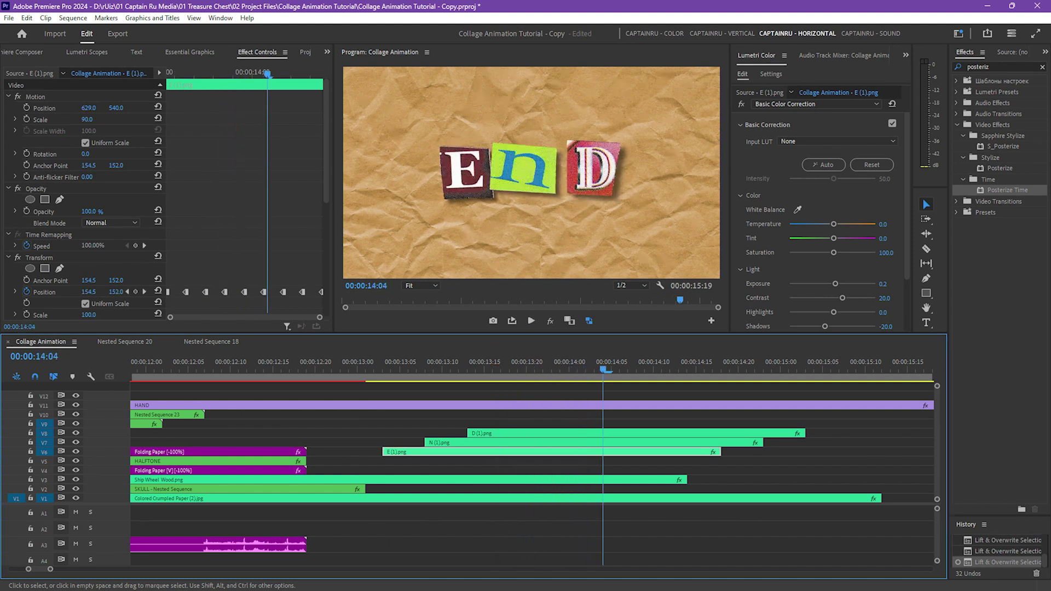
- Delete the existing Transform effect from the E (1).png clip
{"action": "left_click", "coordinate": [39, 258]}
{"action": "scroll", "coordinate": [40, 258], "scroll_direction": "down", "scroll_amount": 1}
{"action": "key", "text": "Delete"}
- Search the effects for "transform" and apply the Distort group's Transform effect to the E (1).png clip
{"action": "left_click", "coordinate": [484, 370]}
{"action": "key", "text": "shift+f"}
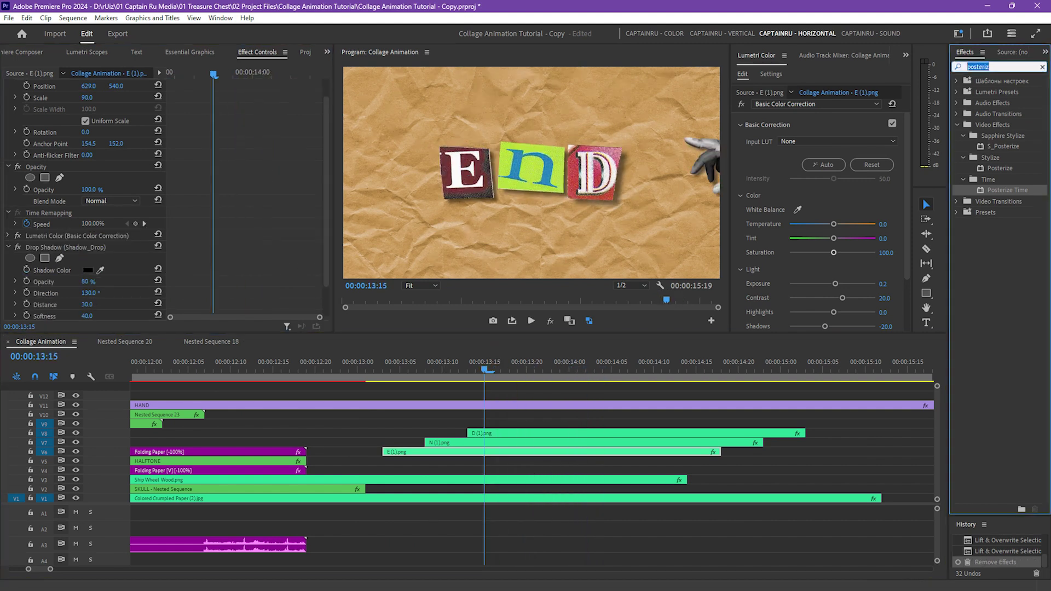
{"action": "type", "text": "transof"}
{"action": "key", "text": "BackSpace"}
{"action": "key", "text": "BackSpace"}
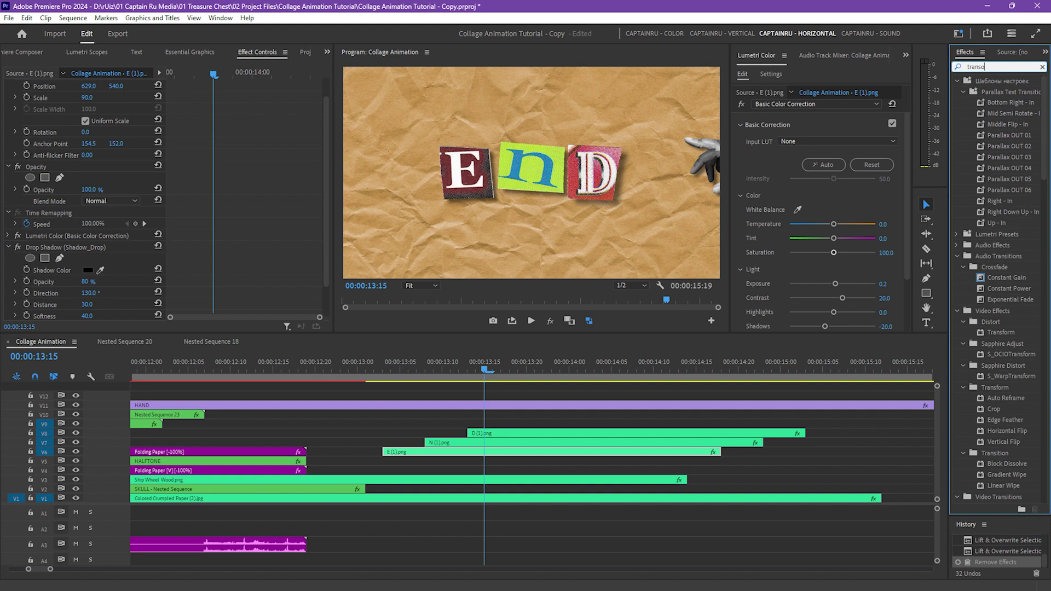
{"action": "type", "text": "form"}
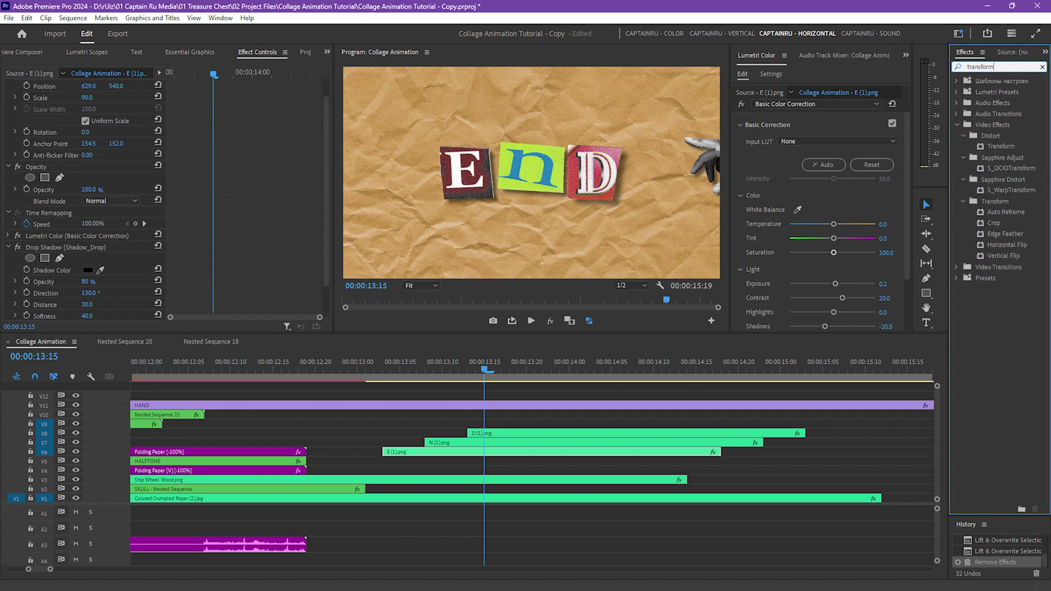
{"action": "left_click_drag", "start_coordinate": [1001, 146], "coordinate": [465, 451]}
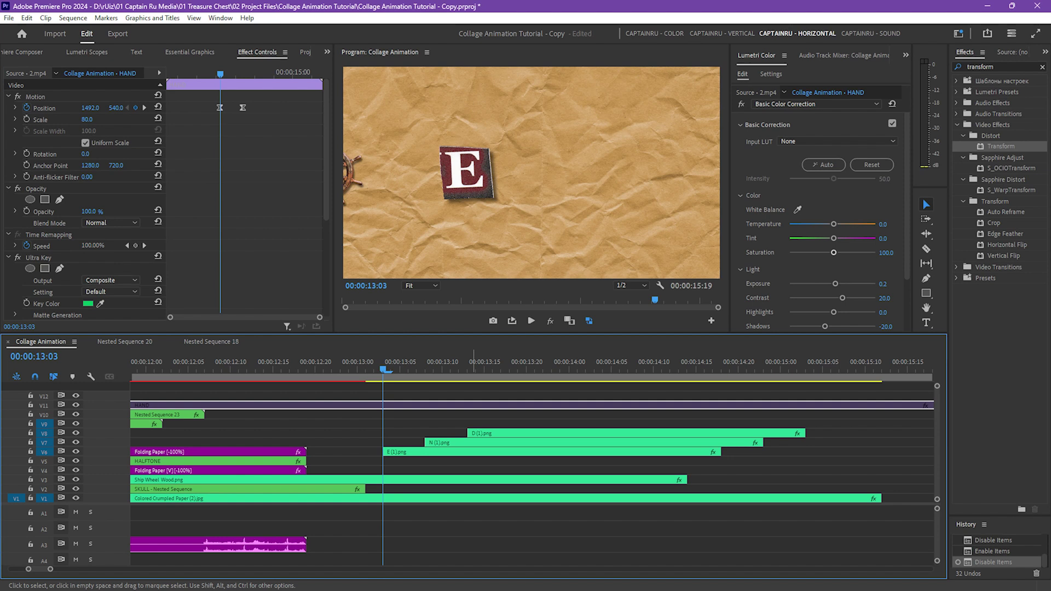
- Start animating the Transform Position of the E (1).png clip at 13:03 with a keyframe at 180.5, 128.0
{"action": "left_click", "coordinate": [472, 452]}
{"action": "scroll", "coordinate": [82, 197], "scroll_direction": "down", "scroll_amount": 6}
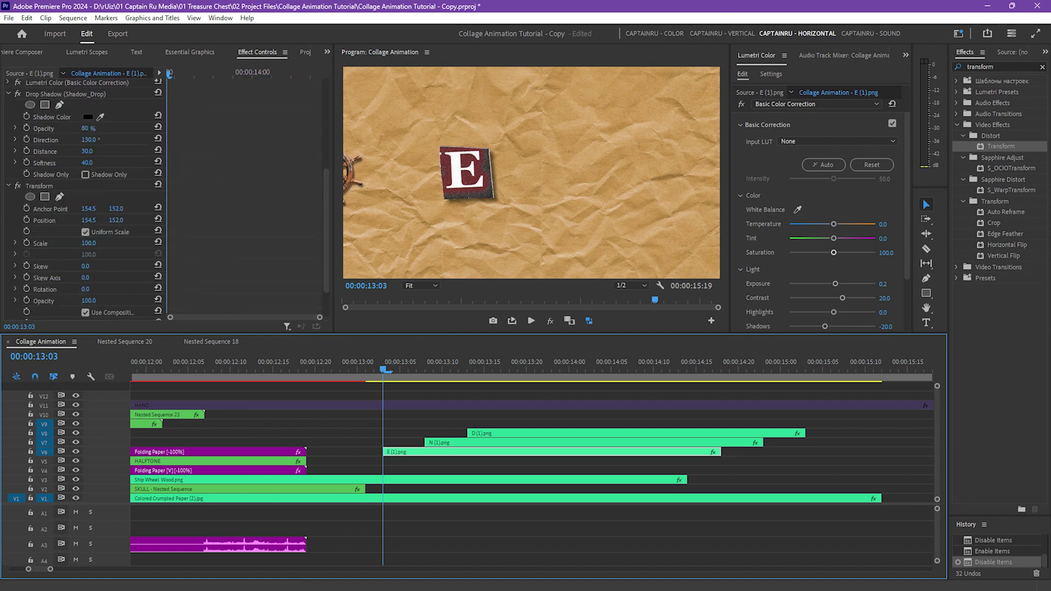
{"action": "left_click", "coordinate": [40, 164]}
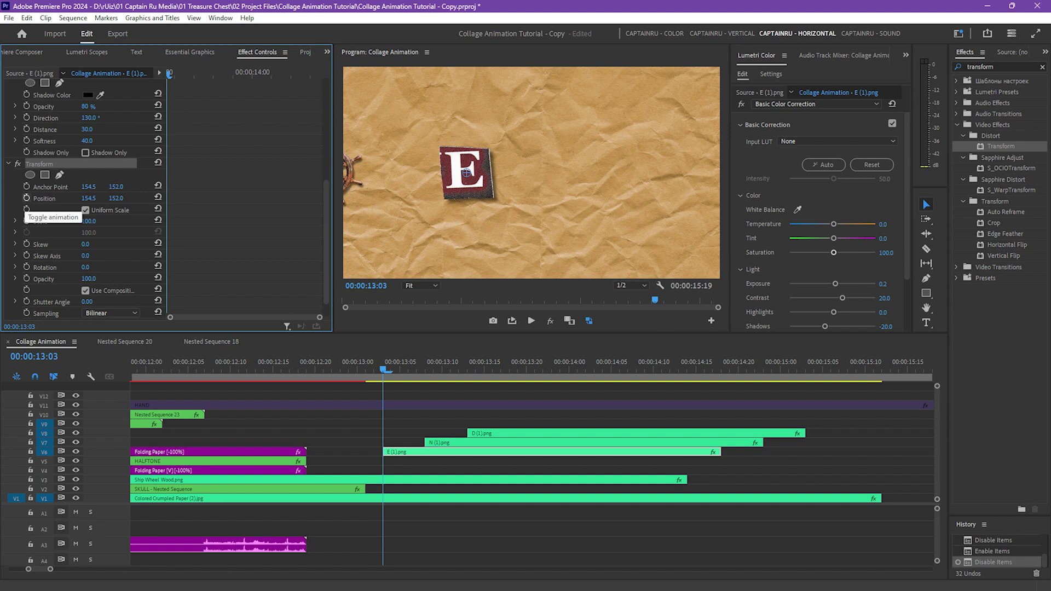
{"action": "left_click", "coordinate": [26, 198]}
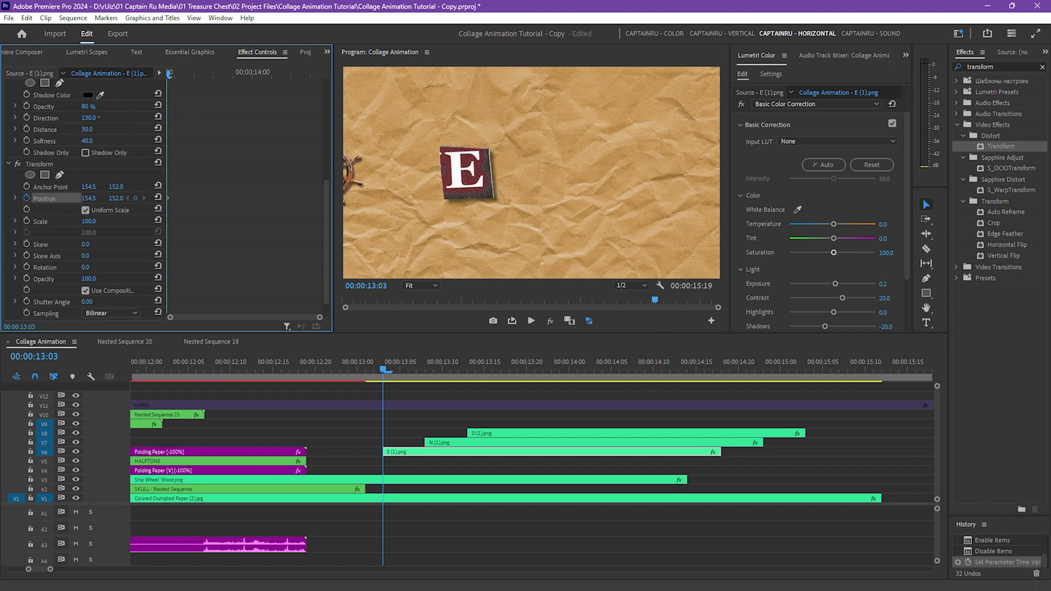
{"action": "mouse_move", "coordinate": [88, 198]}
{"action": "left_mouse_down"}
{"action": "mouse_move", "coordinate": [112, 198]}
{"action": "mouse_move", "coordinate": [103, 198]}
{"action": "left_mouse_up"}
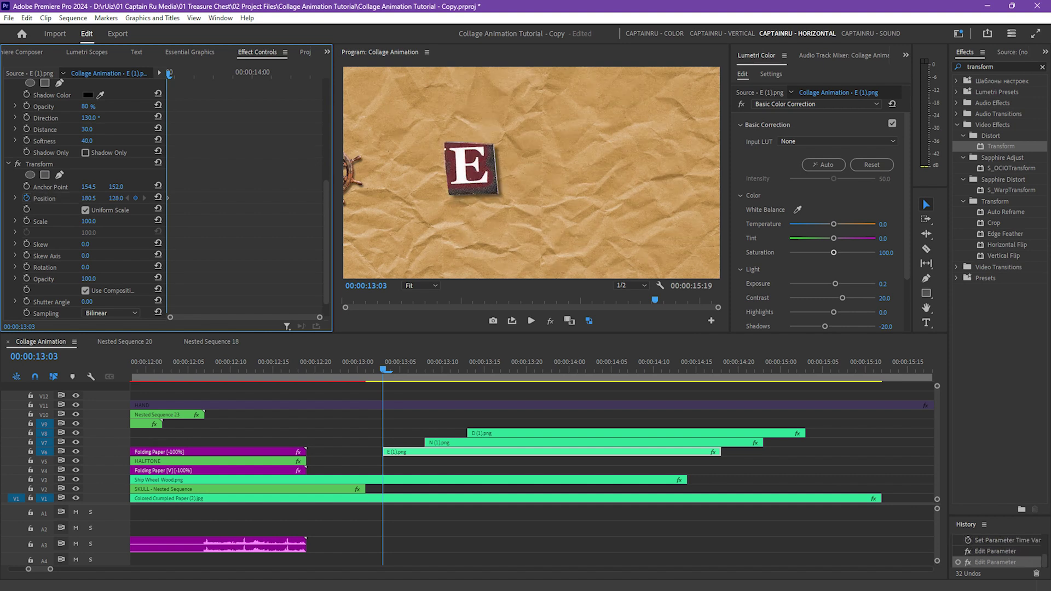
- Keyframe the E clip's Transform Position at 116.5, 180.0 on 13:08, 96.5, 135.0 on 13:13 and 162.5, 135.0 on 13:18
{"action": "key", "text": "shift+Right"}
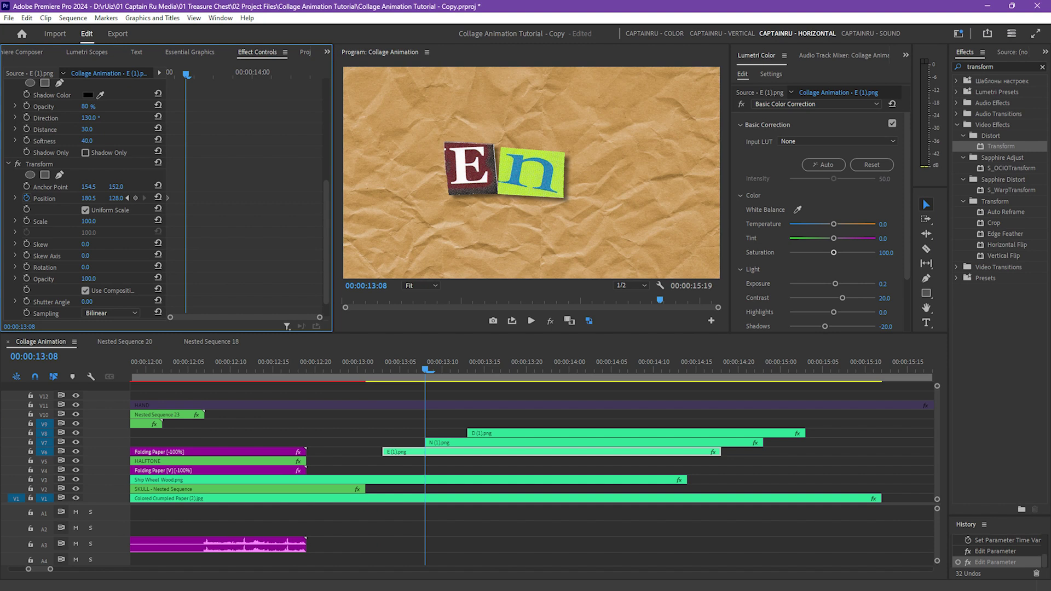
{"action": "left_click_drag", "start_coordinate": [88, 198], "coordinate": [136, 198]}
{"action": "key", "text": "shift+Right"}
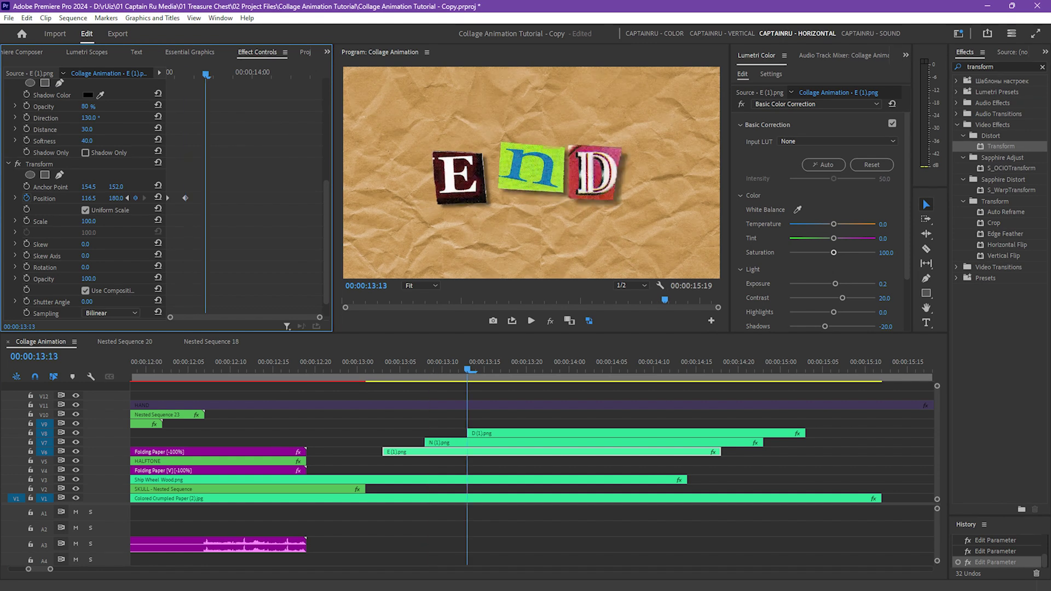
{"action": "left_click_drag", "start_coordinate": [116, 198], "coordinate": [110, 198]}
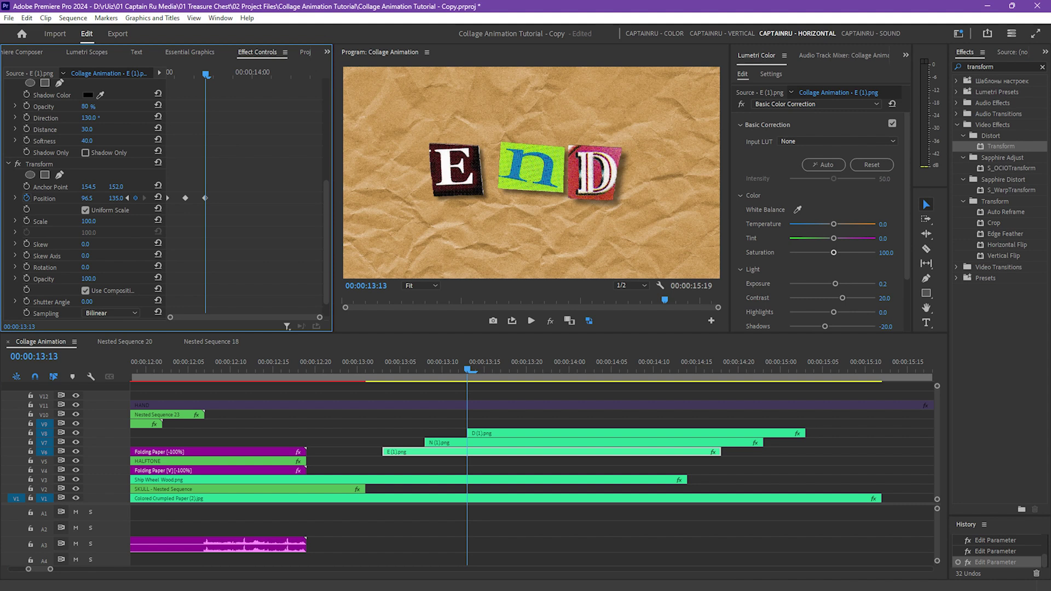
{"action": "key", "text": "shift+Right"}
{"action": "left_click_drag", "start_coordinate": [87, 198], "coordinate": [123, 198]}
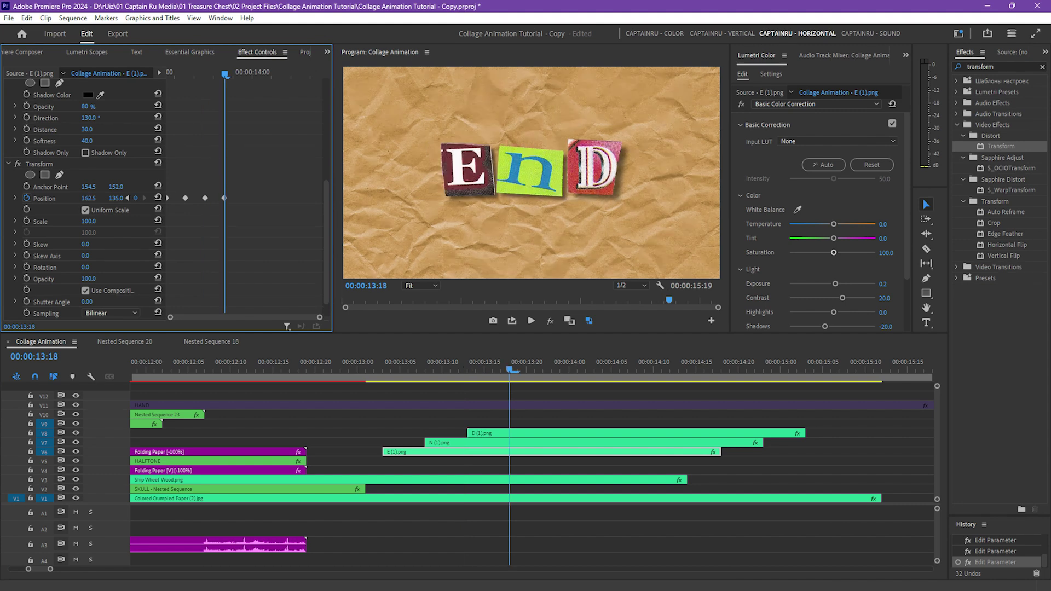
- Copy the four Transform Position keyframes of the E clip and paste them starting at 13:23
{"action": "left_click_drag", "start_coordinate": [295, 213], "coordinate": [165, 175]}
{"action": "right_click", "coordinate": [225, 197]}
{"action": "left_click", "coordinate": [257, 234]}
{"action": "left_click", "coordinate": [257, 236]}
{"action": "key", "text": "shift+Right"}
{"action": "key", "text": "ctrl+v"}
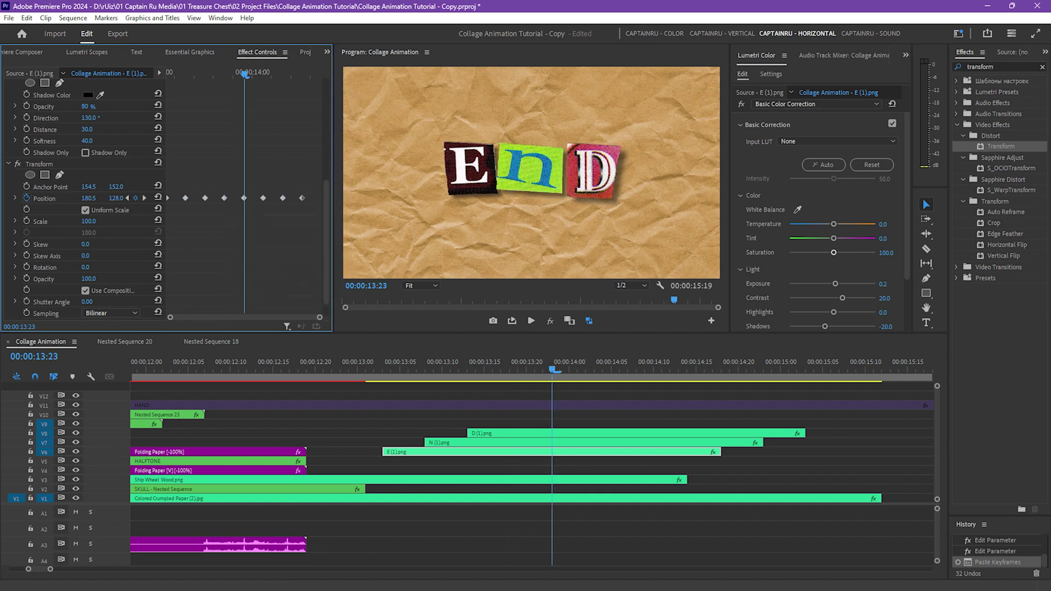
- Play the sequence from earlier edit points to check the E letter's keyframed wobble
{"action": "left_click", "coordinate": [445, 453]}
{"action": "key", "text": "Up"}
{"action": "key", "text": "Up"}
{"action": "key", "text": "Up"}
{"action": "key", "text": "space"}
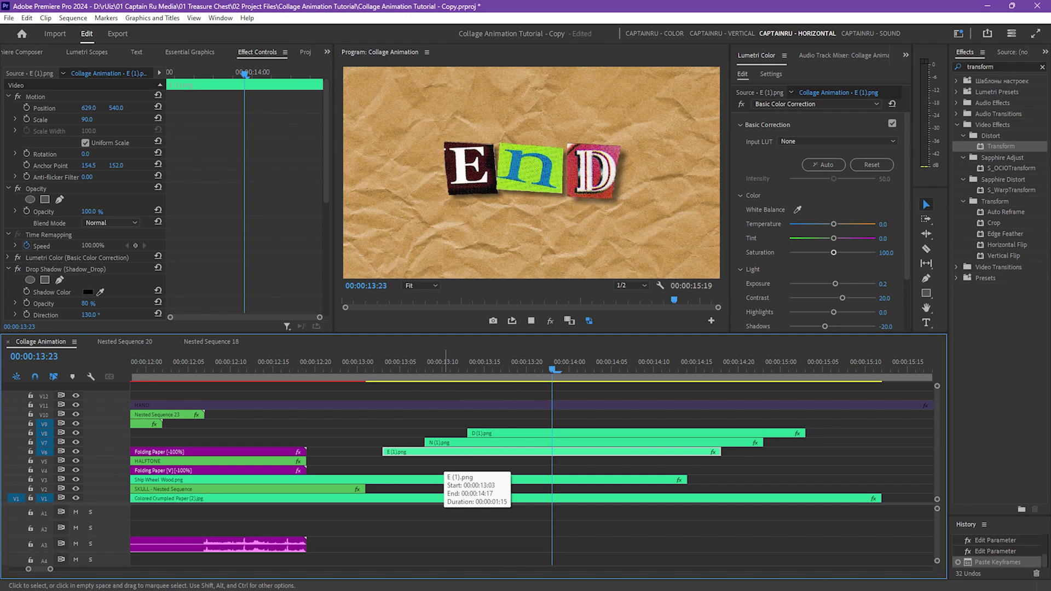
{"action": "key", "text": "Up"}
{"action": "key", "text": "Up"}
{"action": "key", "text": "Up"}
{"action": "key", "text": "space"}
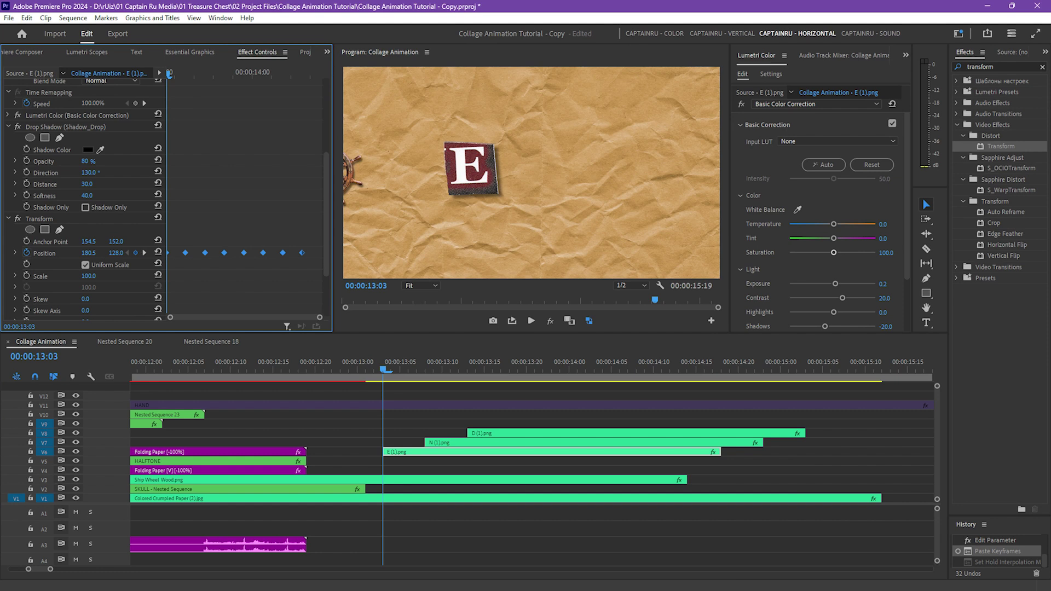
- Set the temporal interpolation of the E clip's Transform Position keyframes to Hold and play the result
{"action": "right_click", "coordinate": [282, 252]}
{"action": "mouse_move", "coordinate": [335, 344]}
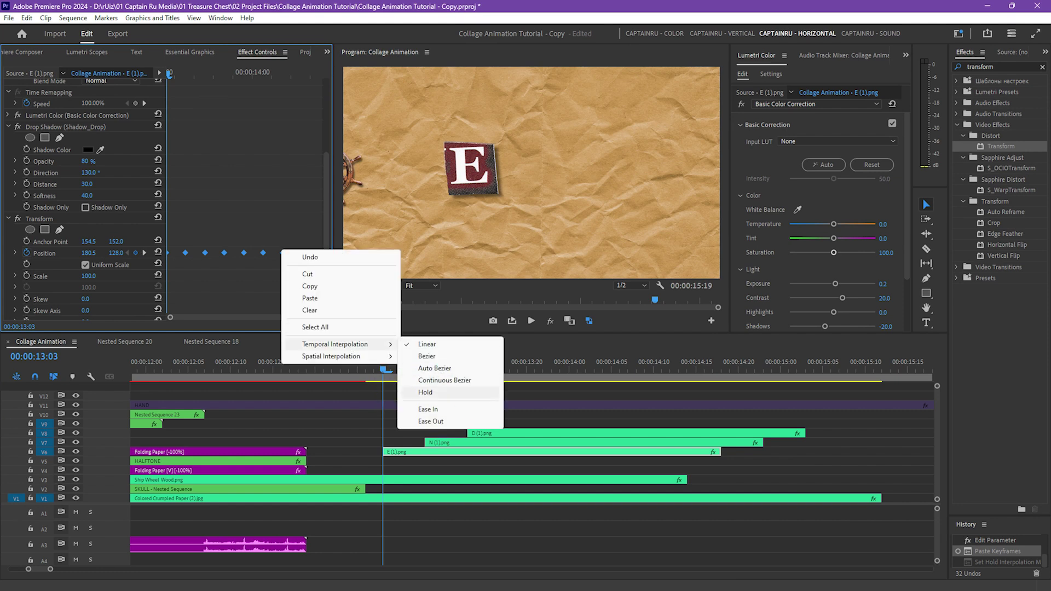
{"action": "left_click", "coordinate": [425, 392]}
{"action": "key", "text": "space"}
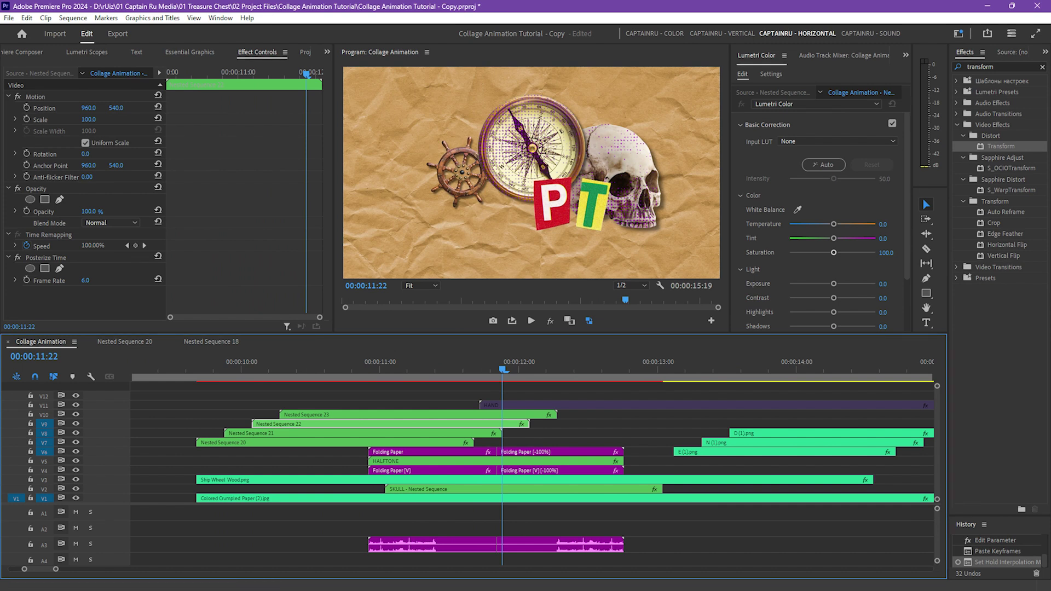
- Open the SKULL nested sequence from the Collage Animation timeline
{"action": "key", "text": "shift+4"}
{"action": "key", "text": "equal"}
{"action": "key", "text": "equal"}
{"action": "key", "text": "h"}
{"action": "left_click_drag", "start_coordinate": [566, 90], "coordinate": [465, 89]}
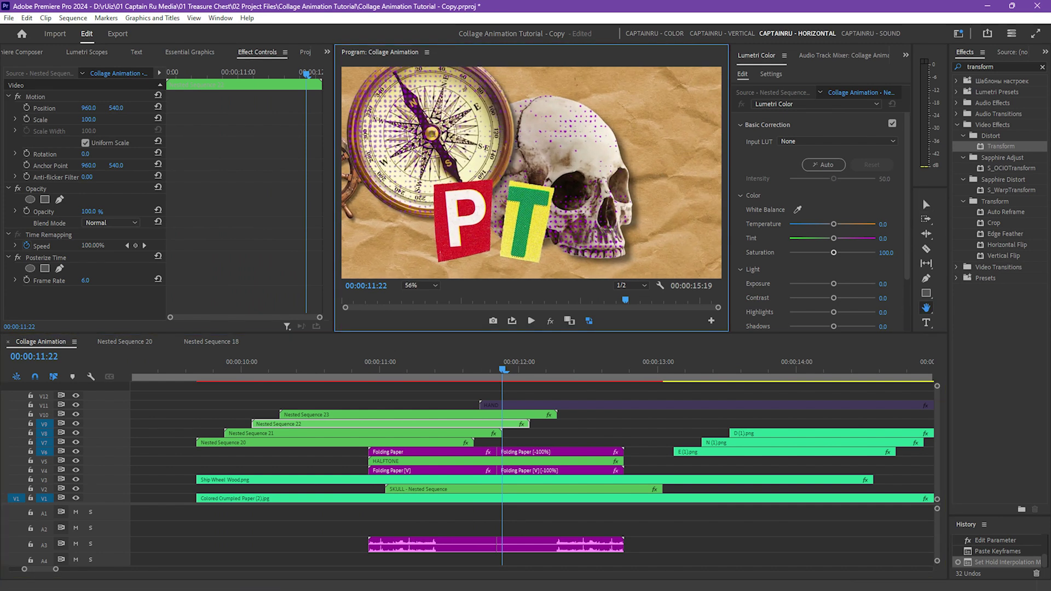
{"action": "key", "text": "v"}
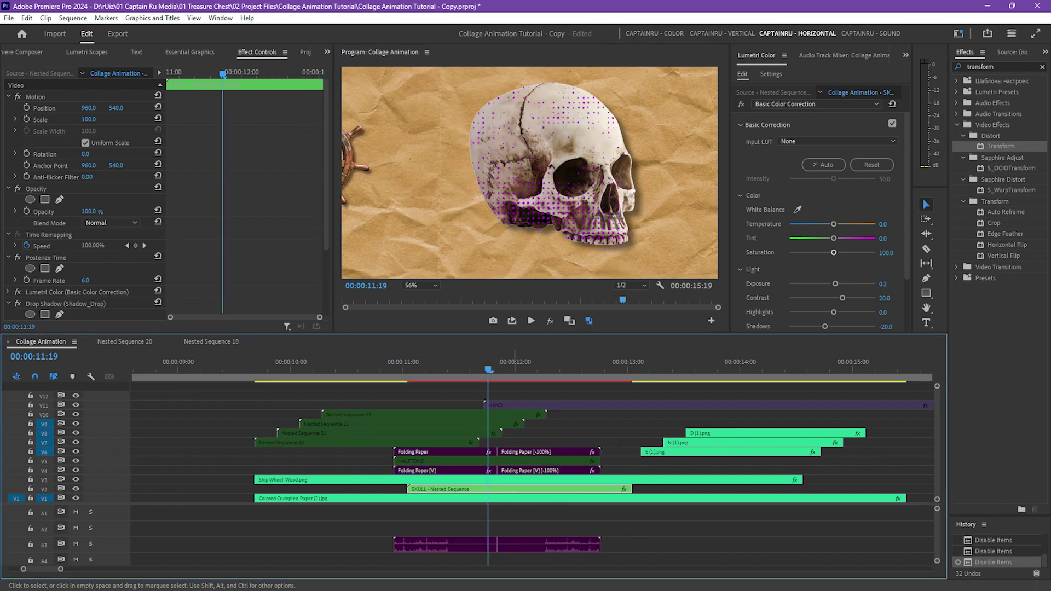
{"action": "key", "text": "shift+Right"}
{"action": "double_click", "coordinate": [518, 488]}
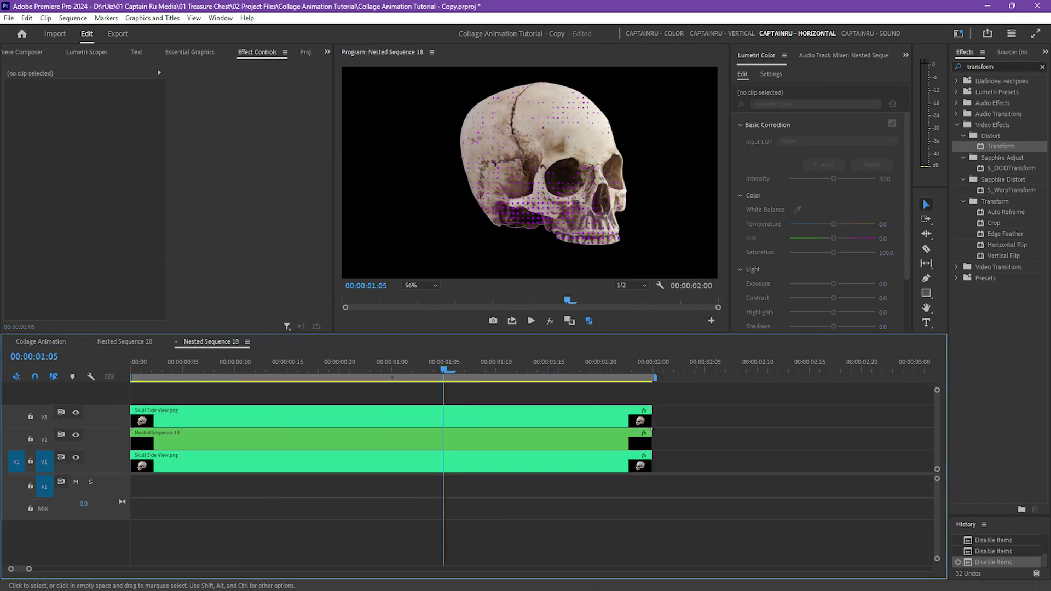
- Toggle the Nested Sequence 19 clip off and on to compare the skull with and without the halftone
{"action": "left_click", "coordinate": [426, 441]}
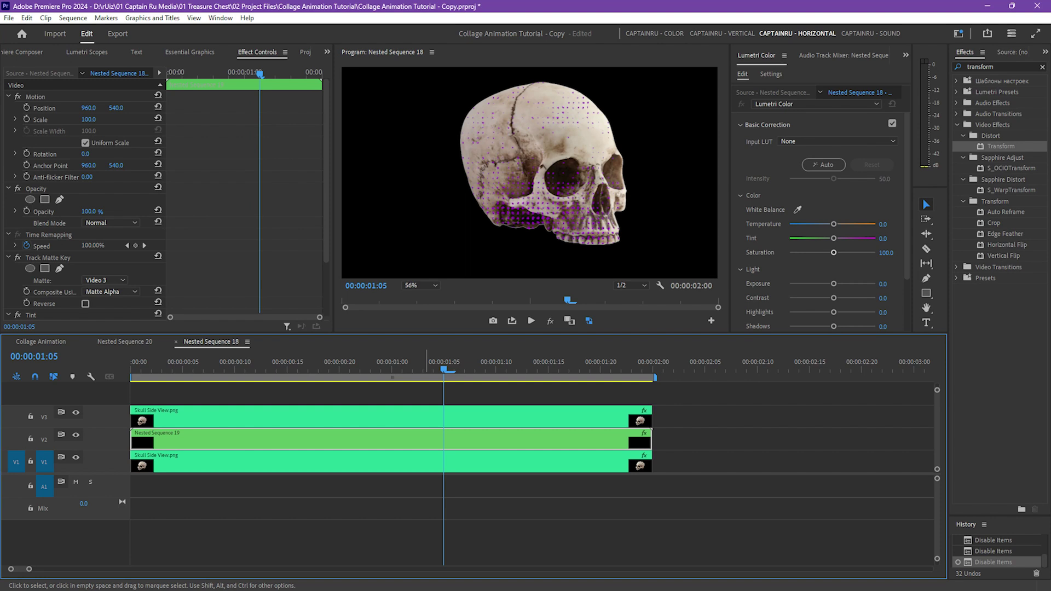
{"action": "key", "text": "Left"}
{"action": "key", "text": "Left"}
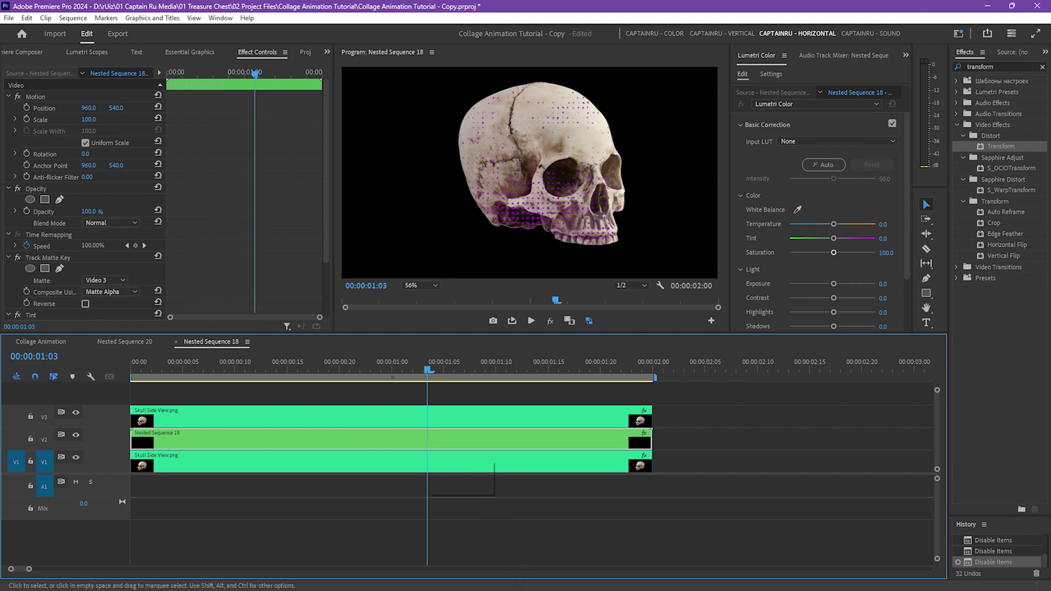
{"action": "key", "text": "shift+e"}
{"action": "key", "text": "shift+e"}
{"action": "key", "text": "shift+e"}
{"action": "key", "text": "shift+e"}
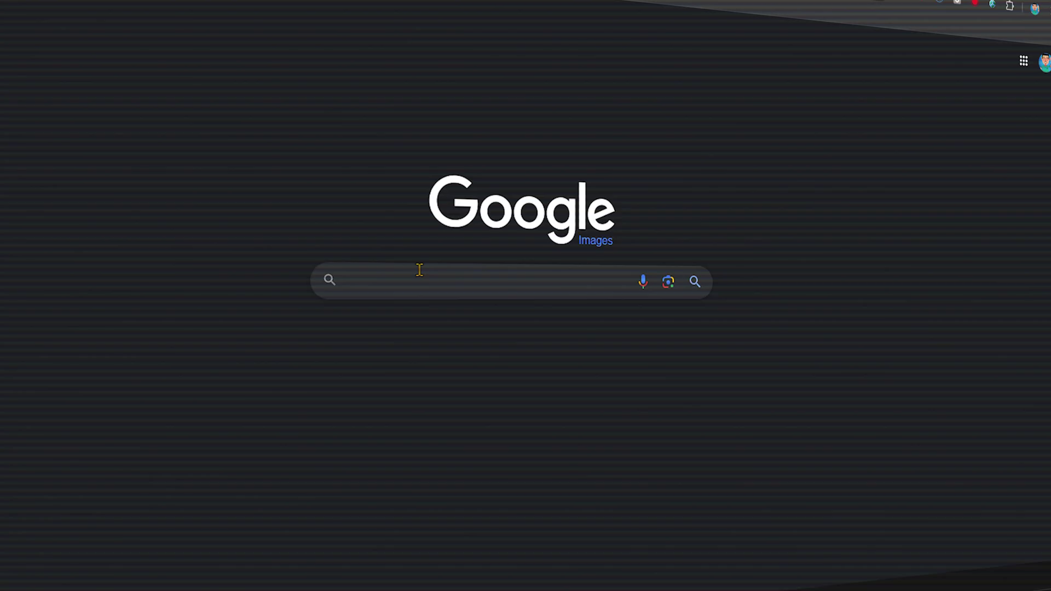
- Switch to Google Images in the browser and search for "halftone pattern"
{"action": "type", "text": "half"}
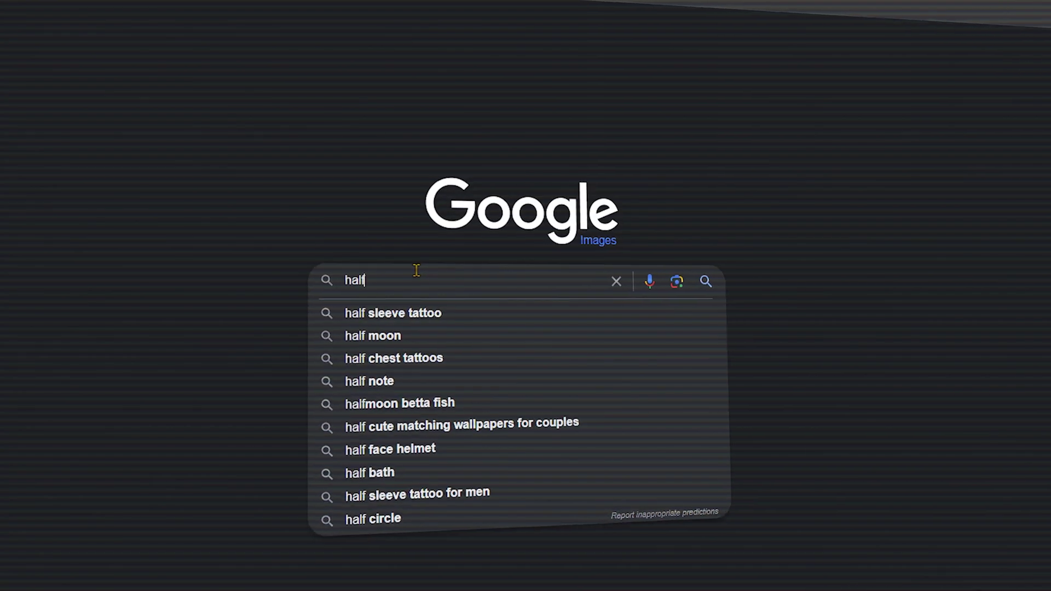
{"action": "type", "text": "tone pattern"}
{"action": "key", "text": "Return"}
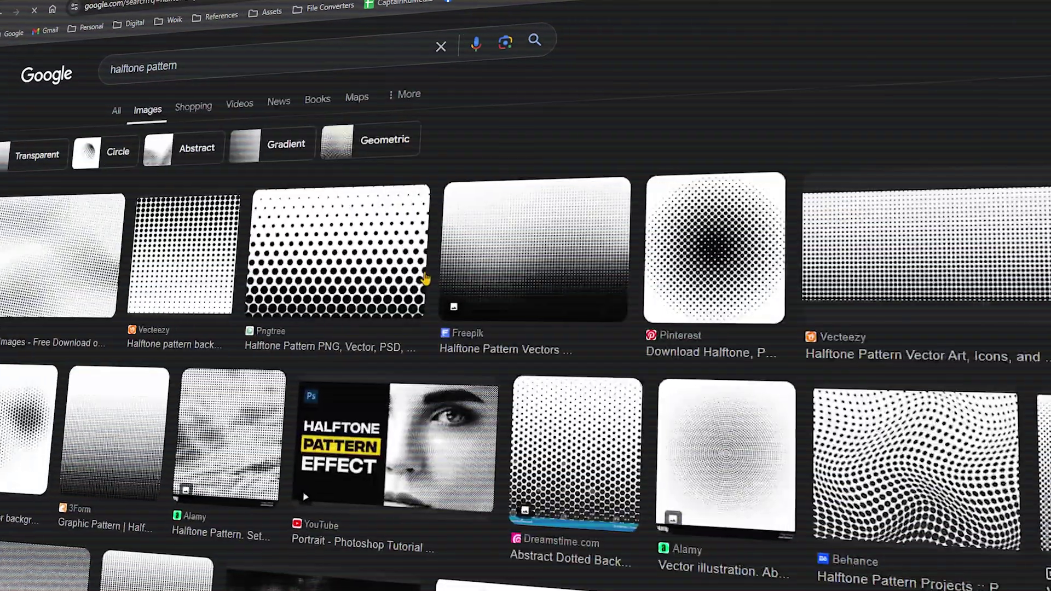
{"action": "scroll", "coordinate": [425, 279], "scroll_direction": "down", "scroll_amount": 3}
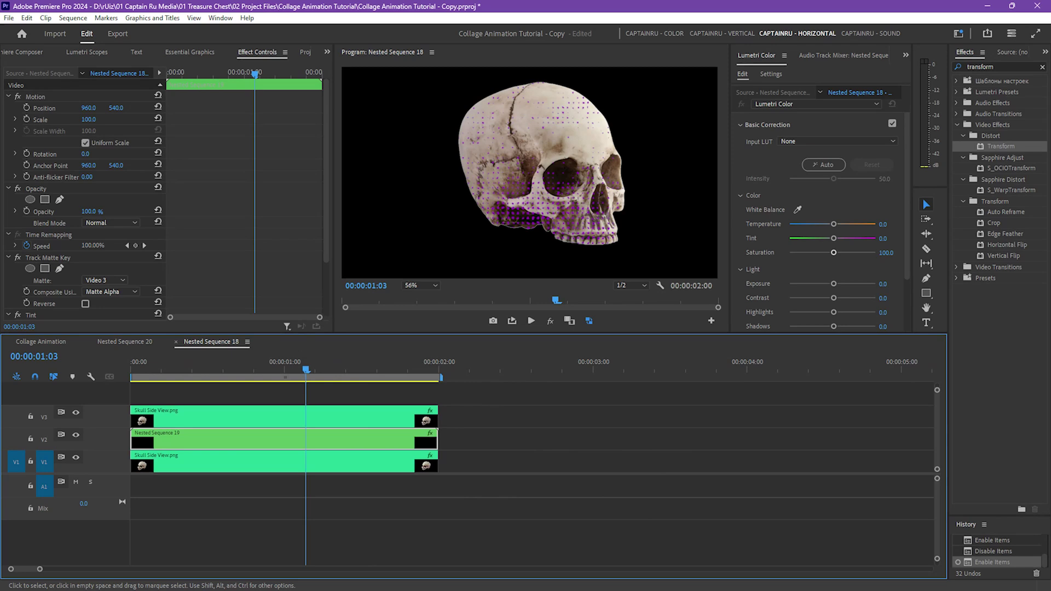
- In Nested Sequence 18, duplicate the V3 Skull Side View.png clip to an empty stretch of V3 starting at about 3:06
{"action": "key", "text": "minus"}
{"action": "left_click", "coordinate": [434, 487]}
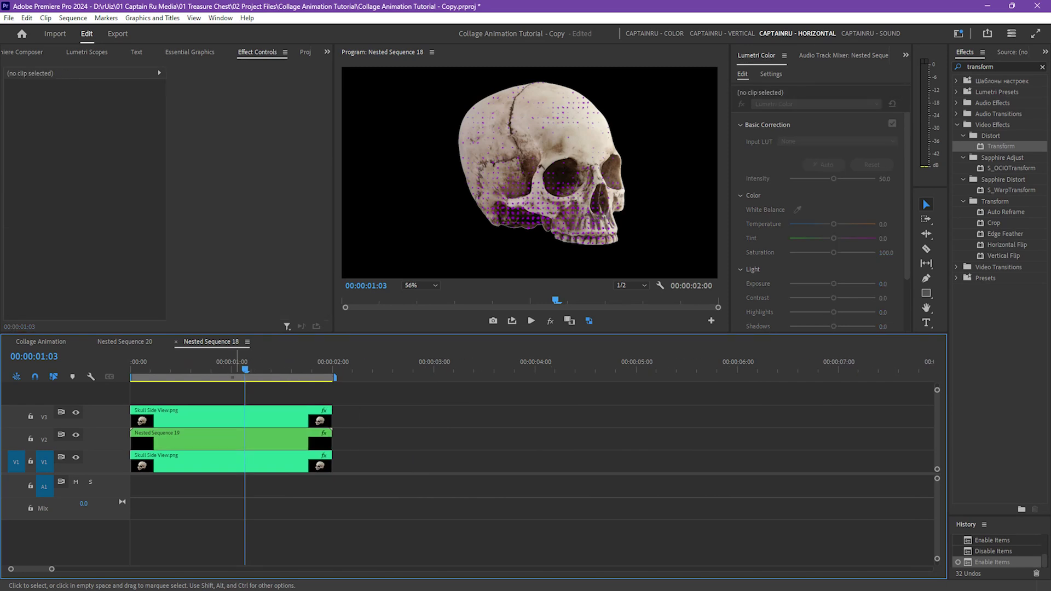
{"action": "left_click", "coordinate": [239, 419]}
{"action": "left_click_drag", "start_coordinate": [219, 417], "coordinate": [545, 417]}
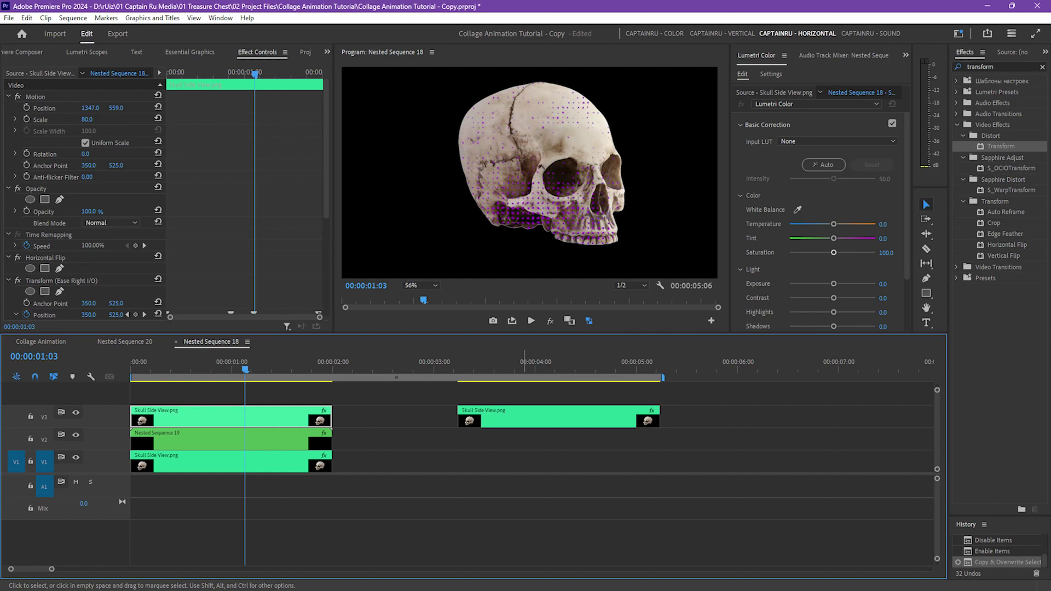
{"action": "left_click", "coordinate": [552, 418]}
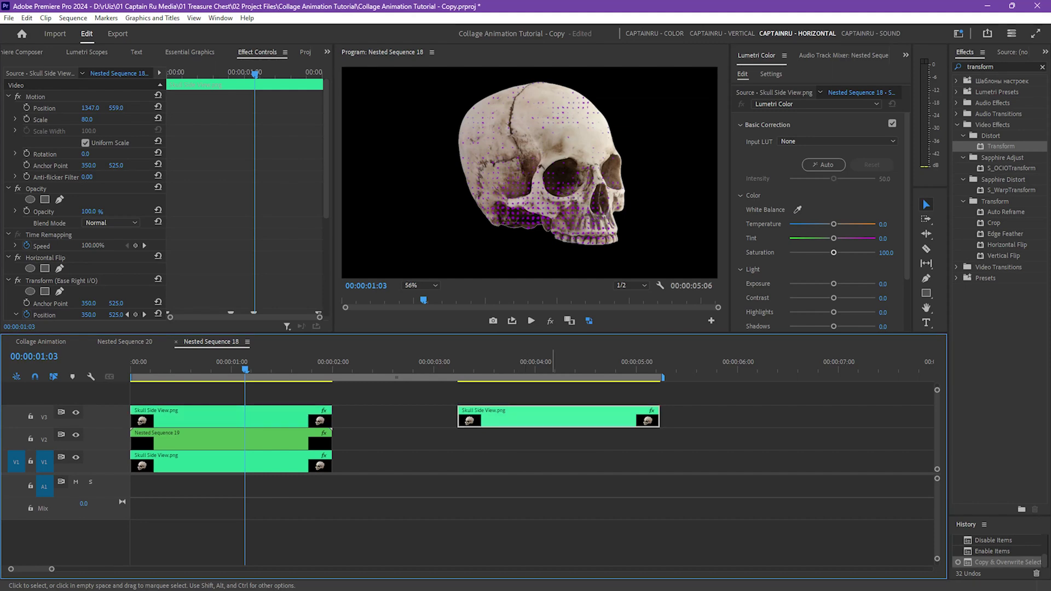
{"action": "left_click", "coordinate": [551, 364]}
- Cut Halftone Rough (2).png from Nested Sequence 19 and place it on V2 of Nested Sequence 18, directly beneath the duplicated skull clip
{"action": "left_click", "coordinate": [221, 439]}
{"action": "double_click", "coordinate": [220, 439]}
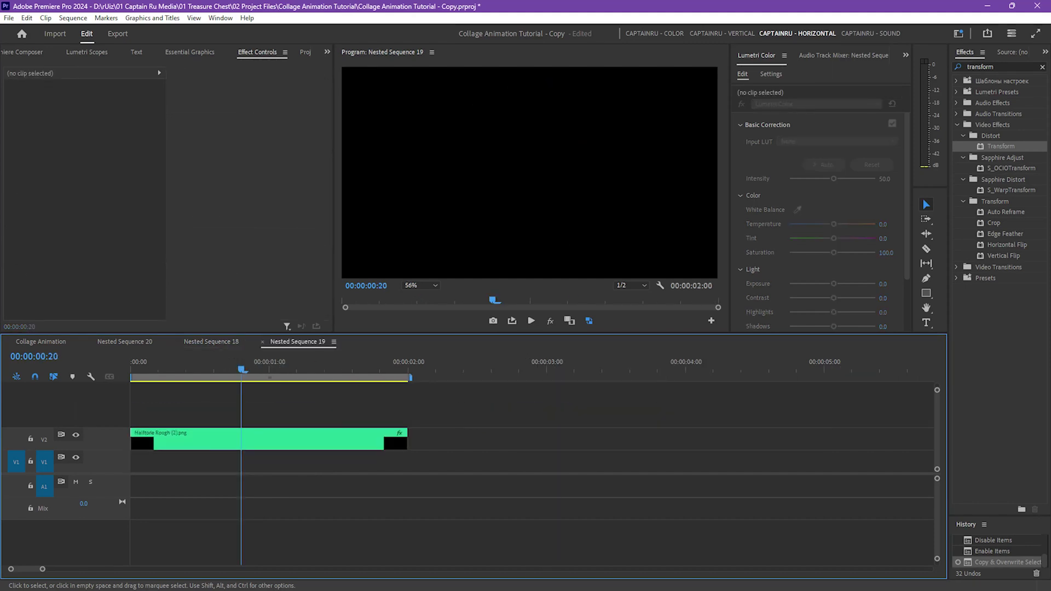
{"action": "key", "text": "ctrl+x"}
{"action": "left_click", "coordinate": [212, 342]}
{"action": "left_click", "coordinate": [704, 364]}
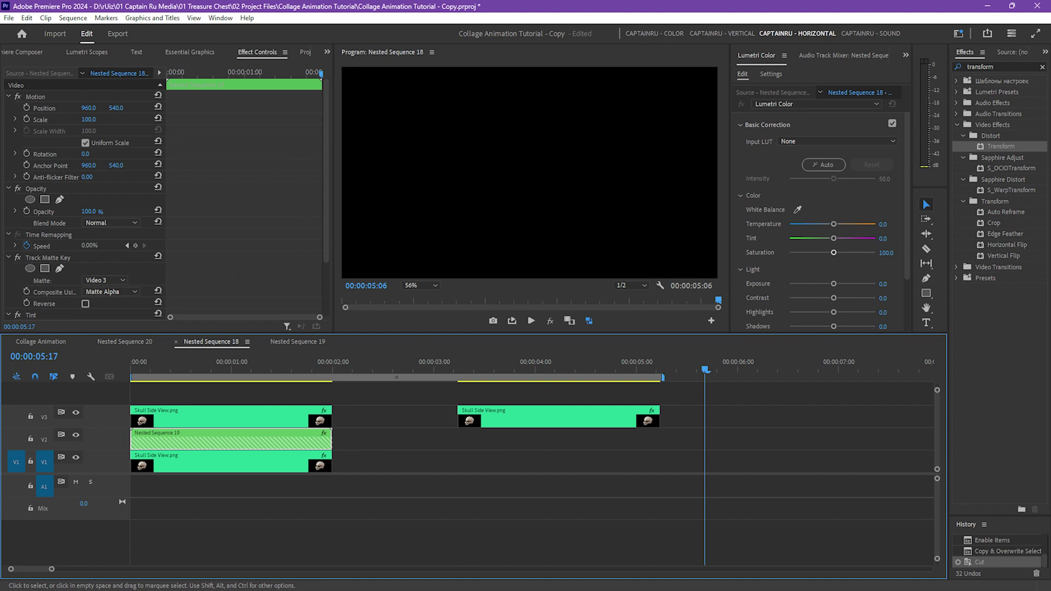
{"action": "key", "text": "ctrl+v"}
{"action": "left_click_drag", "start_coordinate": [788, 440], "coordinate": [542, 441]}
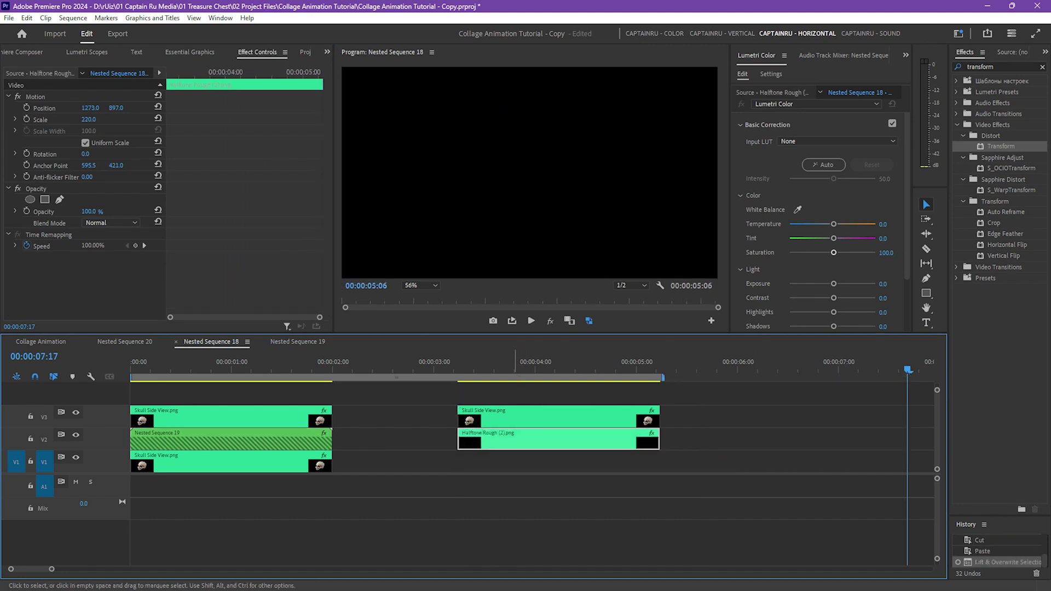
- Nest the Halftone Rough (2).png clip beneath the duplicated skull
{"action": "left_click", "coordinate": [514, 364]}
{"action": "key", "text": "space"}
{"action": "right_click", "coordinate": [534, 443]}
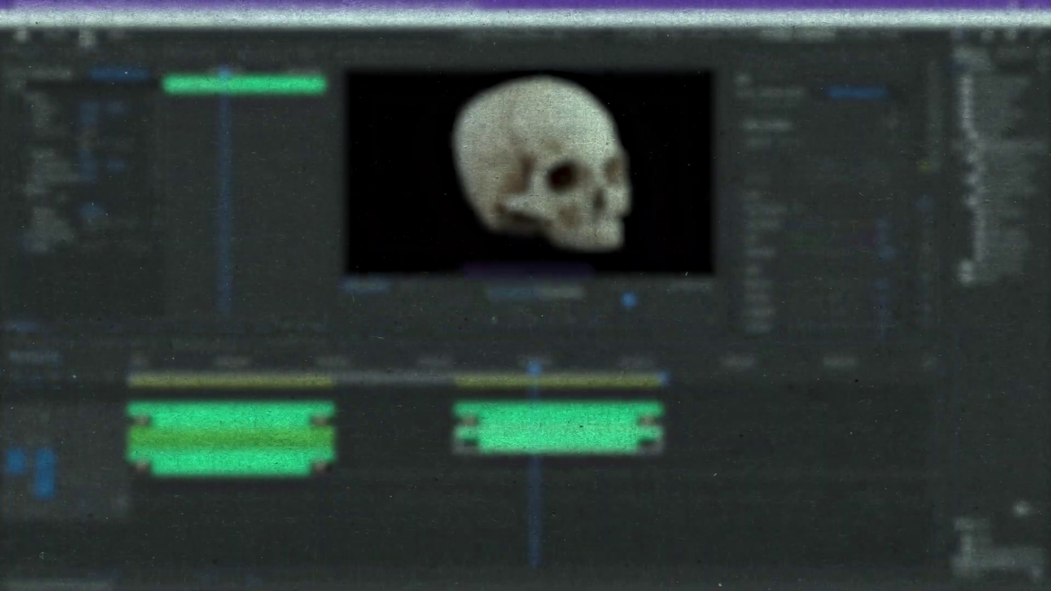
{"action": "key", "text": "ctrl+shift+n"}
{"action": "key", "text": "Return"}
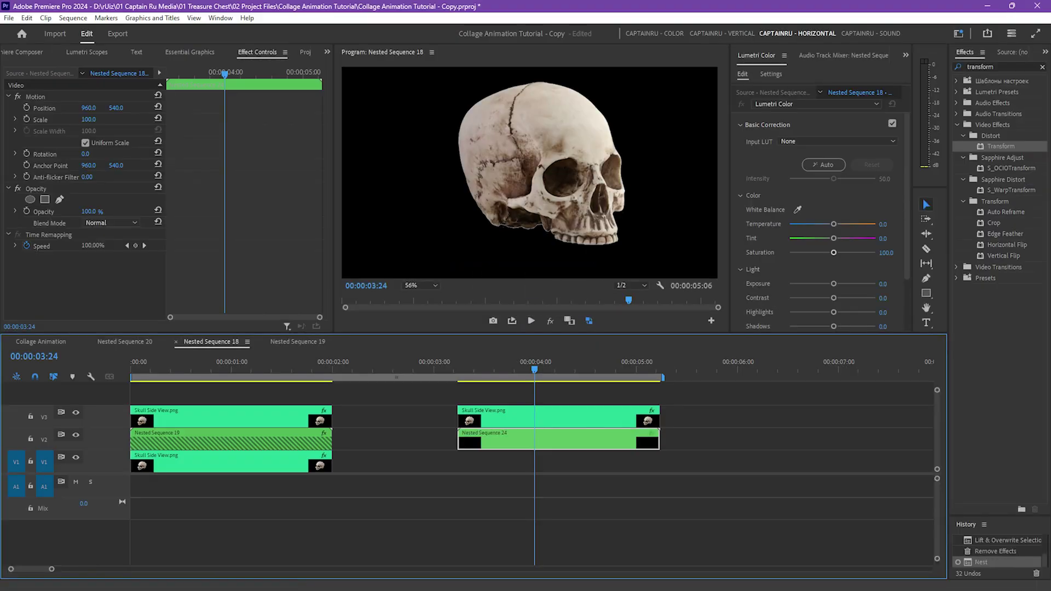
- Apply Track Matte Key to the nested halftone clip with Video 3 as matte, and duplicate the skull clip onto V1 beneath it
{"action": "left_click", "coordinate": [1000, 67]}
{"action": "type", "text": "track"}
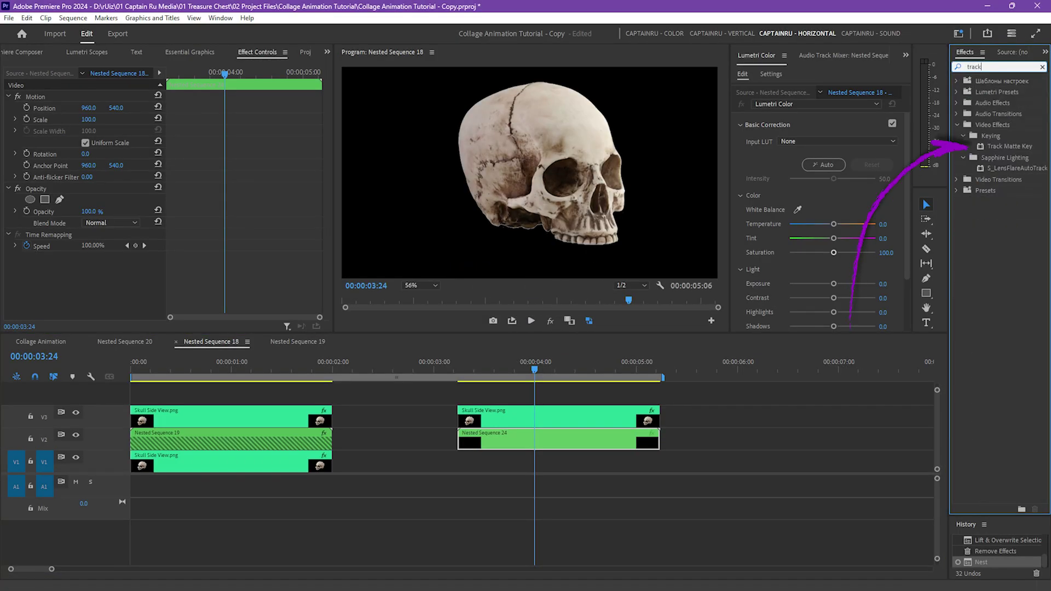
{"action": "left_click", "coordinate": [991, 136]}
{"action": "left_click", "coordinate": [1009, 146]}
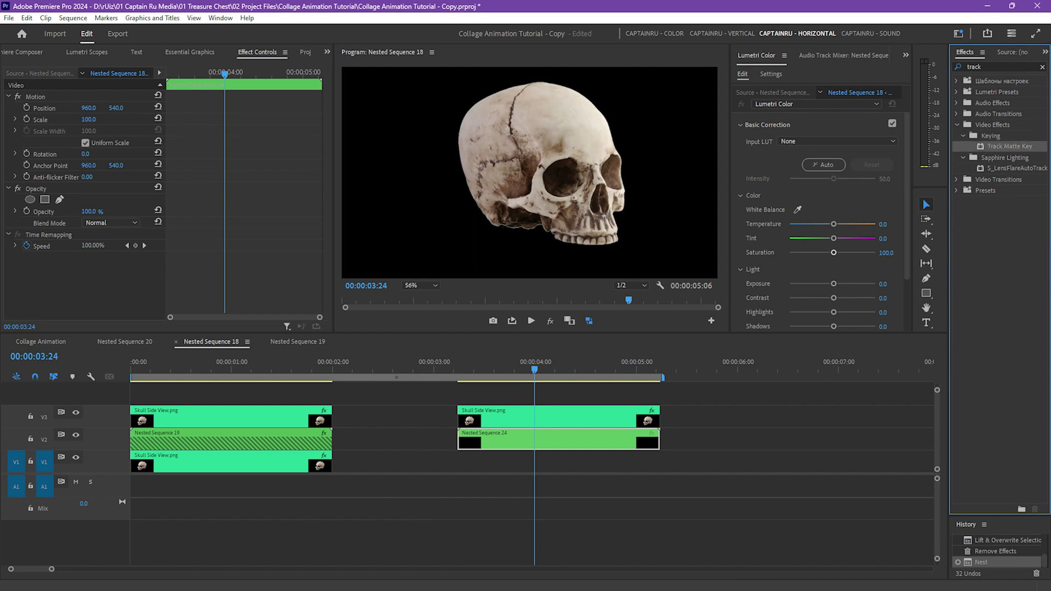
{"action": "left_click_drag", "start_coordinate": [1009, 146], "coordinate": [558, 440]}
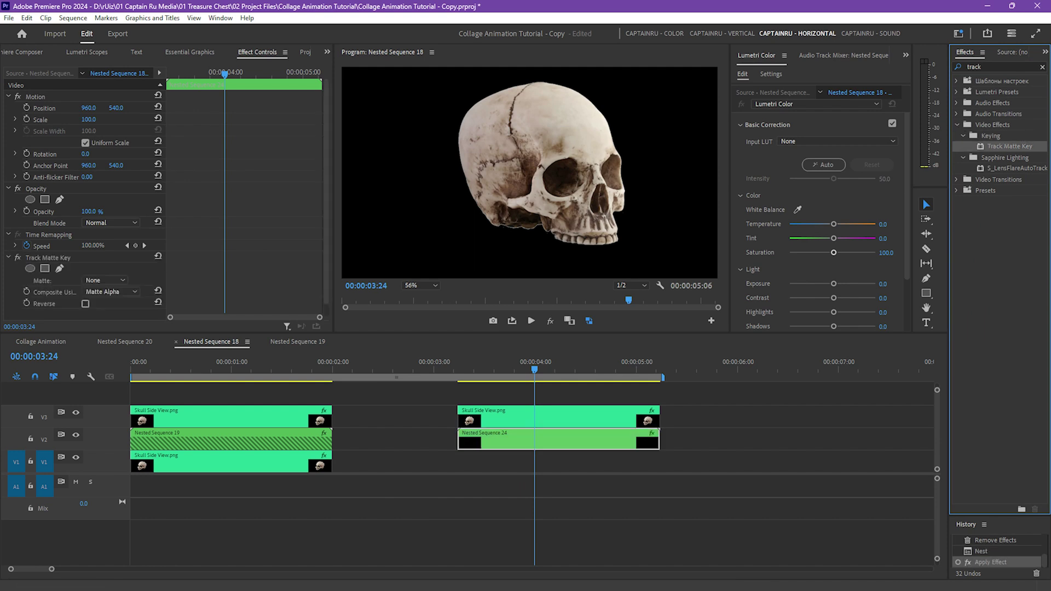
{"action": "scroll", "coordinate": [85, 247], "scroll_direction": "down", "scroll_amount": 1}
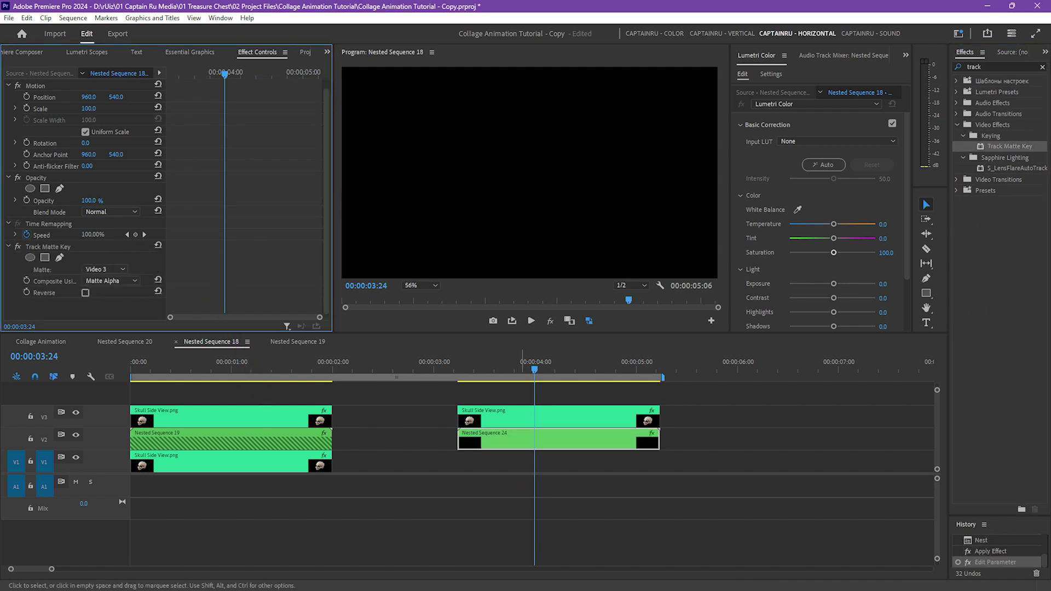
{"action": "left_click_drag", "start_coordinate": [523, 362], "coordinate": [543, 362]}
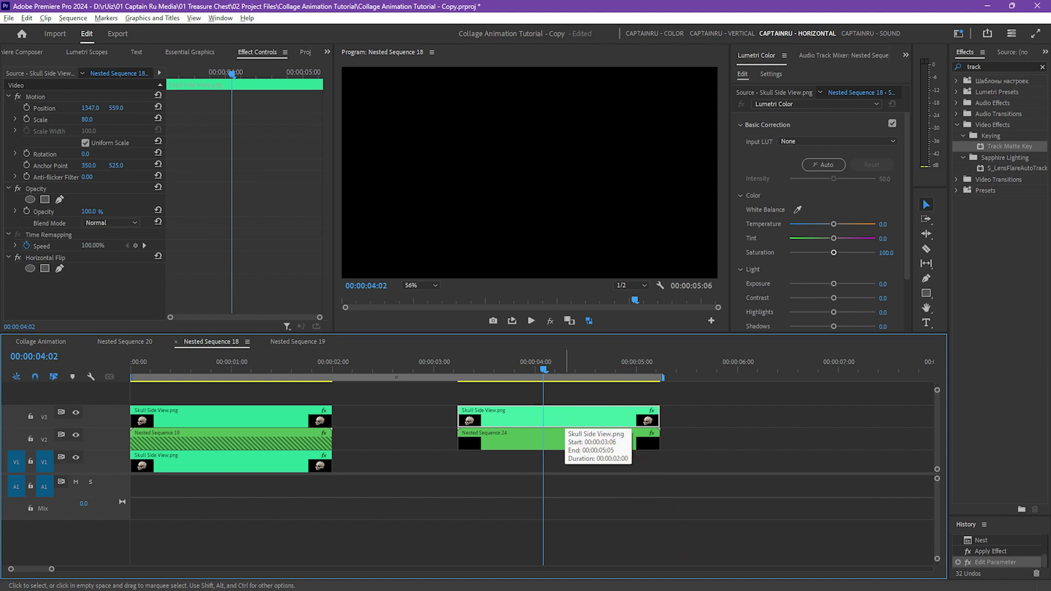
{"action": "left_click_drag", "start_coordinate": [558, 417], "coordinate": [558, 461]}
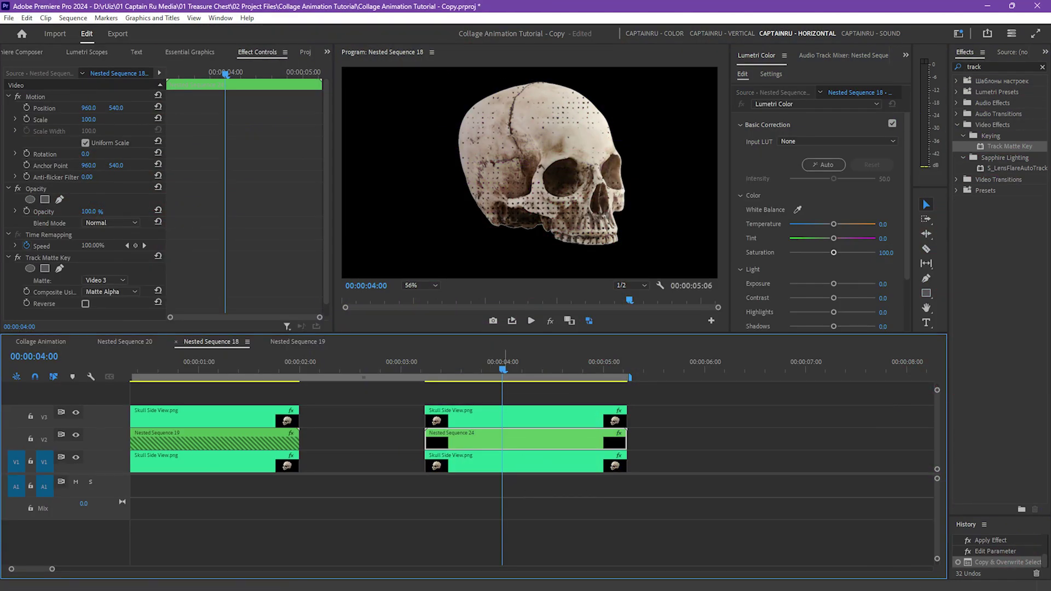
- Apply the Tint effect to the nested halftone clip
{"action": "double_click", "coordinate": [974, 67]}
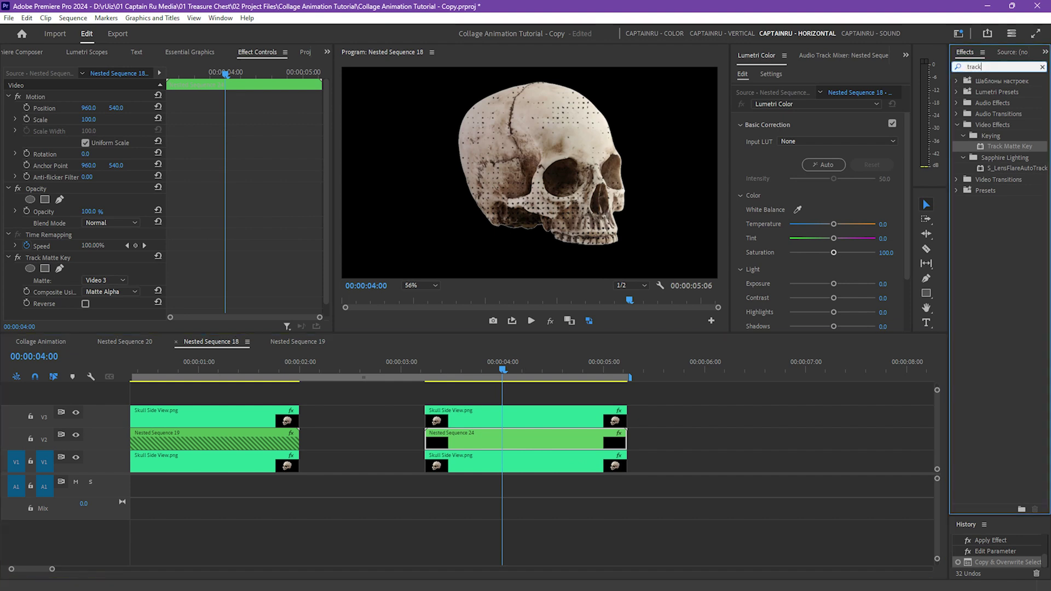
{"action": "type", "text": "tint"}
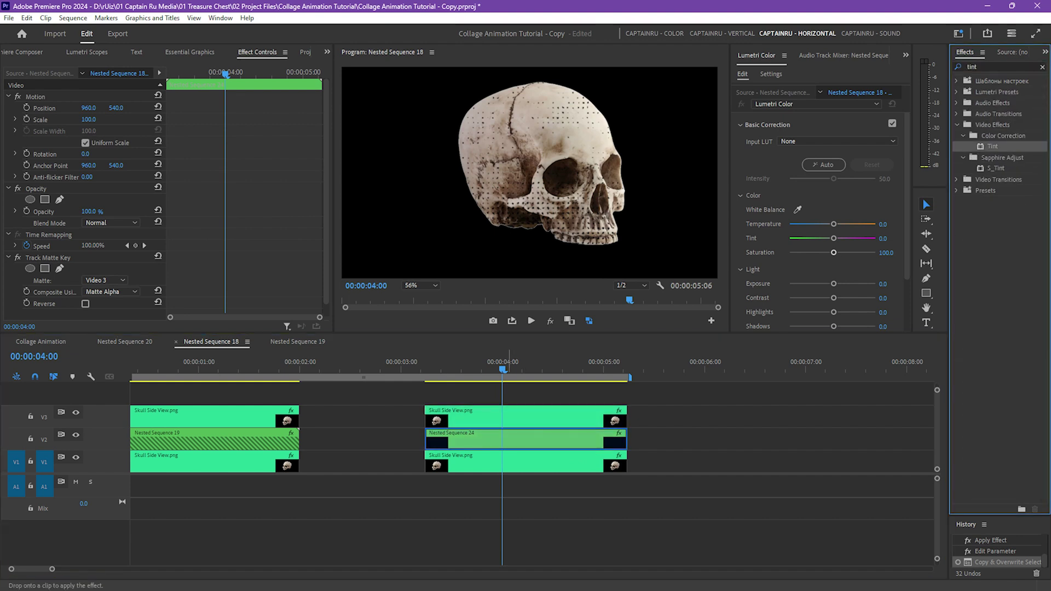
{"action": "left_click_drag", "start_coordinate": [993, 146], "coordinate": [509, 439]}
- Set the Tint effect's Map Black To colour to magenta D600E3
{"action": "scroll", "coordinate": [109, 219], "scroll_direction": "down", "scroll_amount": 3}
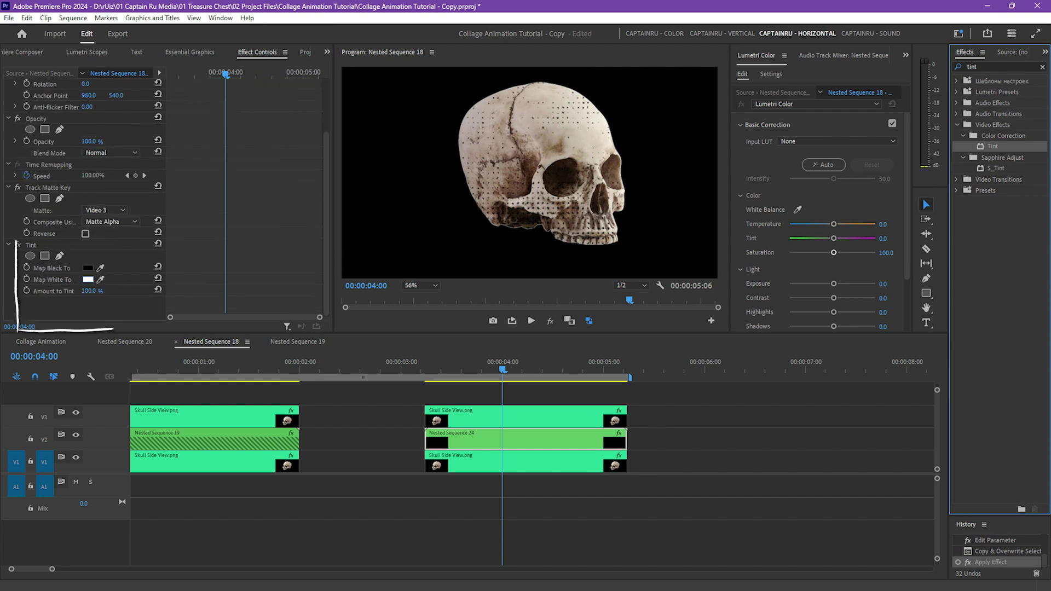
{"action": "left_click", "coordinate": [87, 268]}
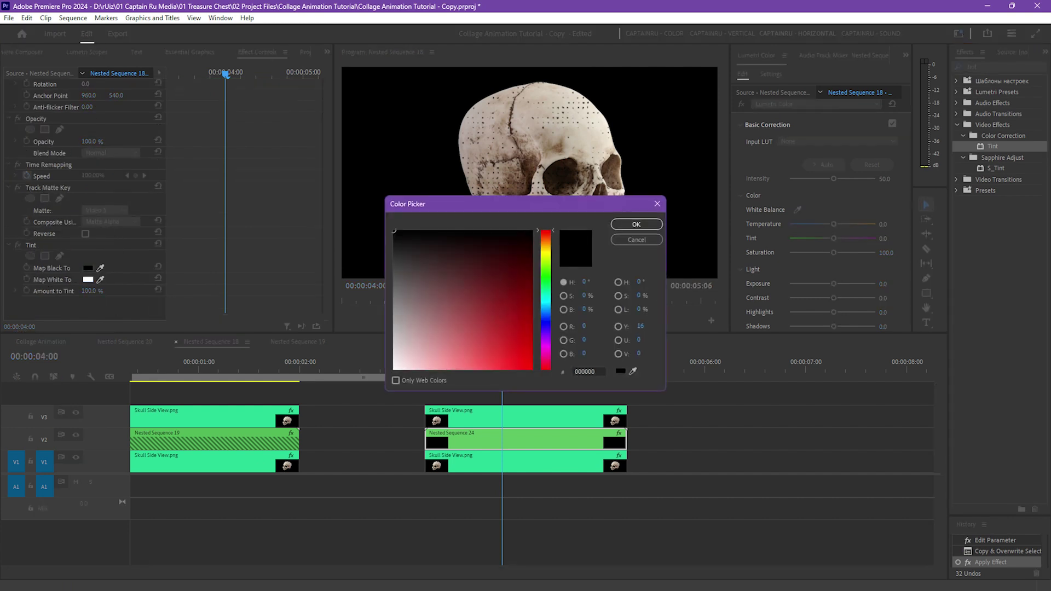
{"action": "left_click", "coordinate": [546, 345]}
{"action": "left_click", "coordinate": [532, 355]}
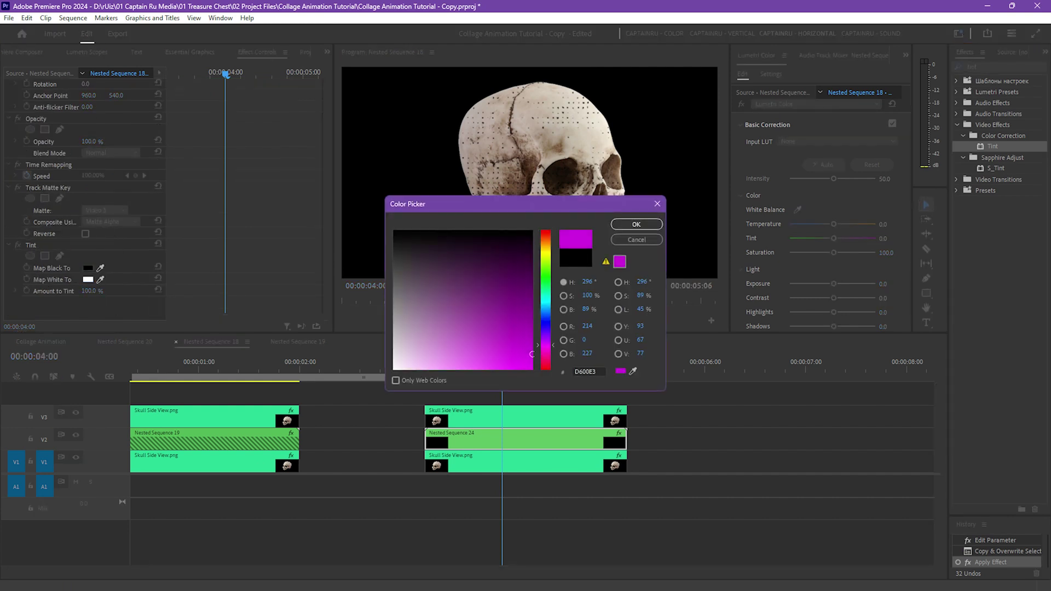
{"action": "left_click", "coordinate": [636, 225]}
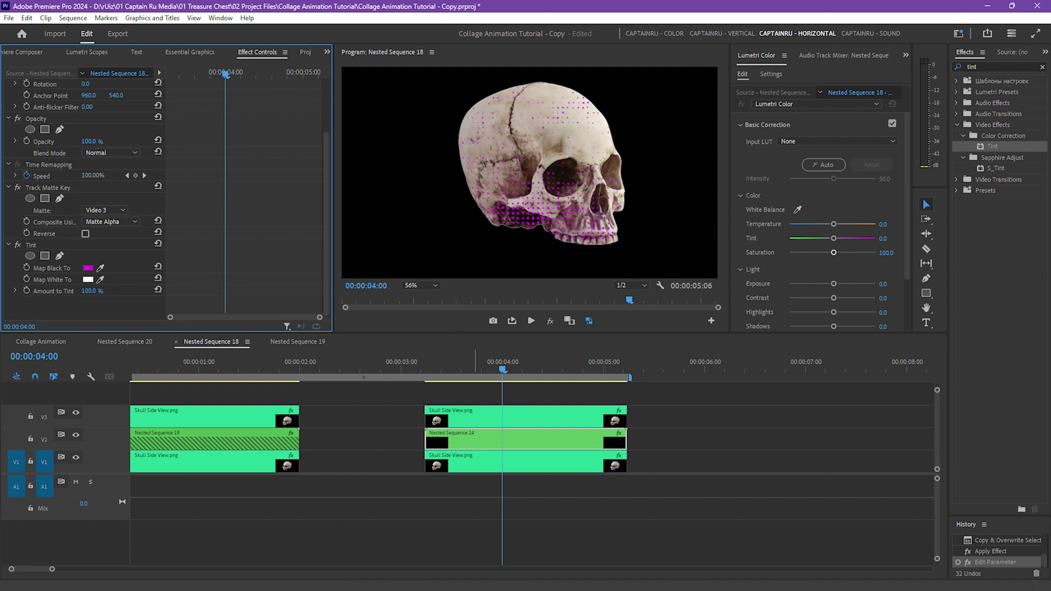